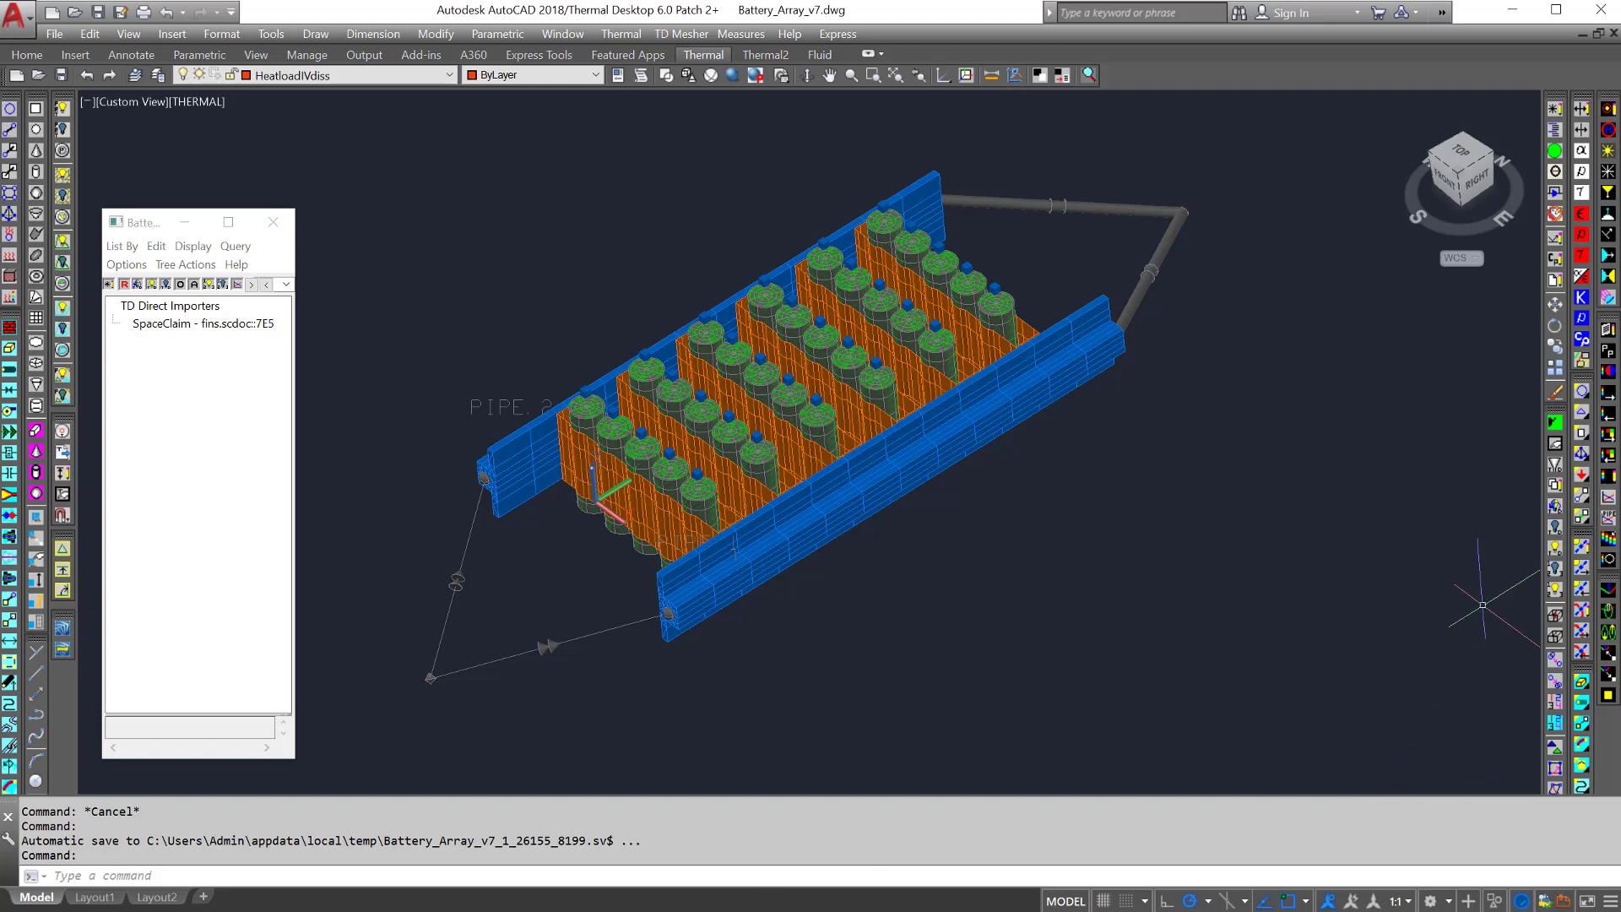
Turn on the visibility of all objects in the battery array model
{"action": "left_click", "coordinate": [1556, 549]}
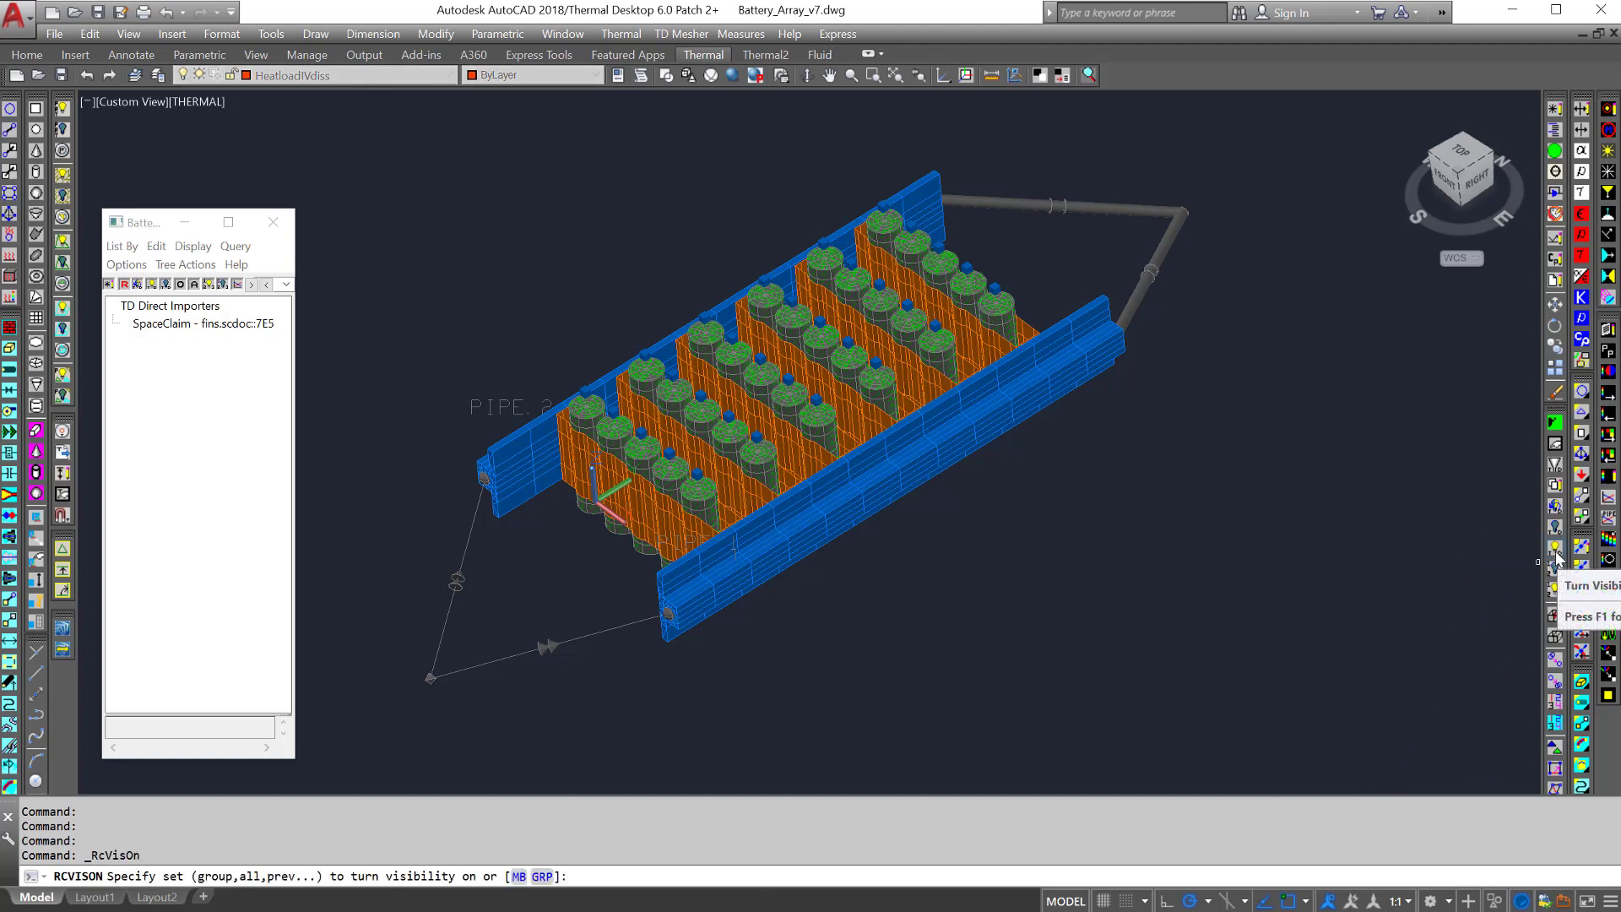
{"action": "type", "text": "all"}
{"action": "key", "text": "Return"}
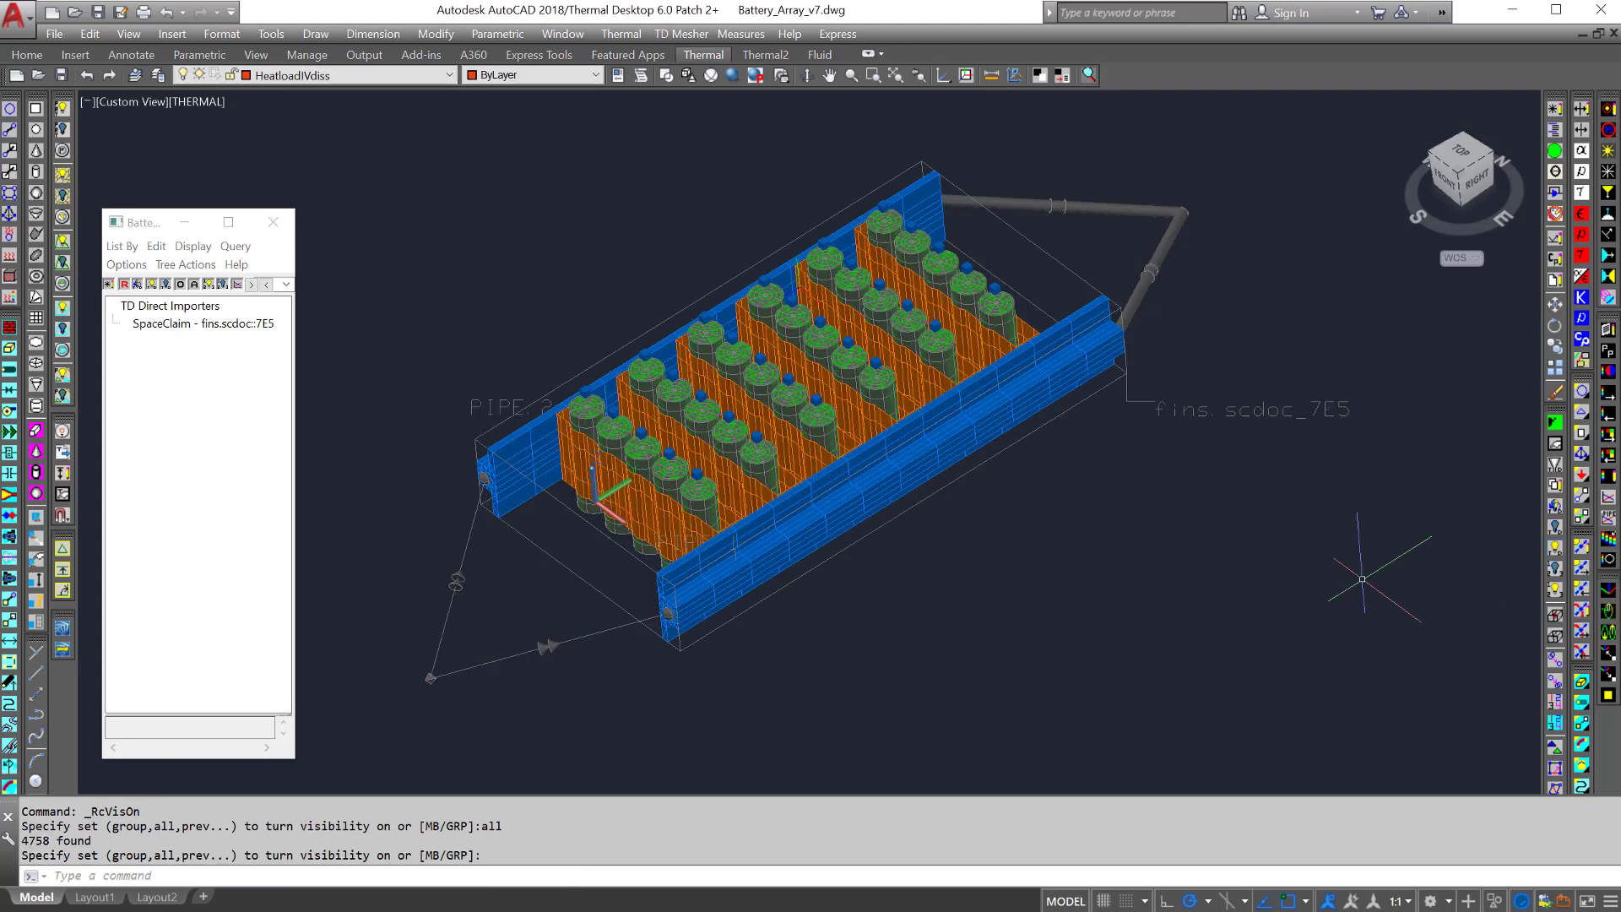
Create a selectable group named Battery_Cooling with CLASSICGROUP, enclosing the entire visible battery array, pipes and importer
{"action": "type", "text": "classicgroup"}
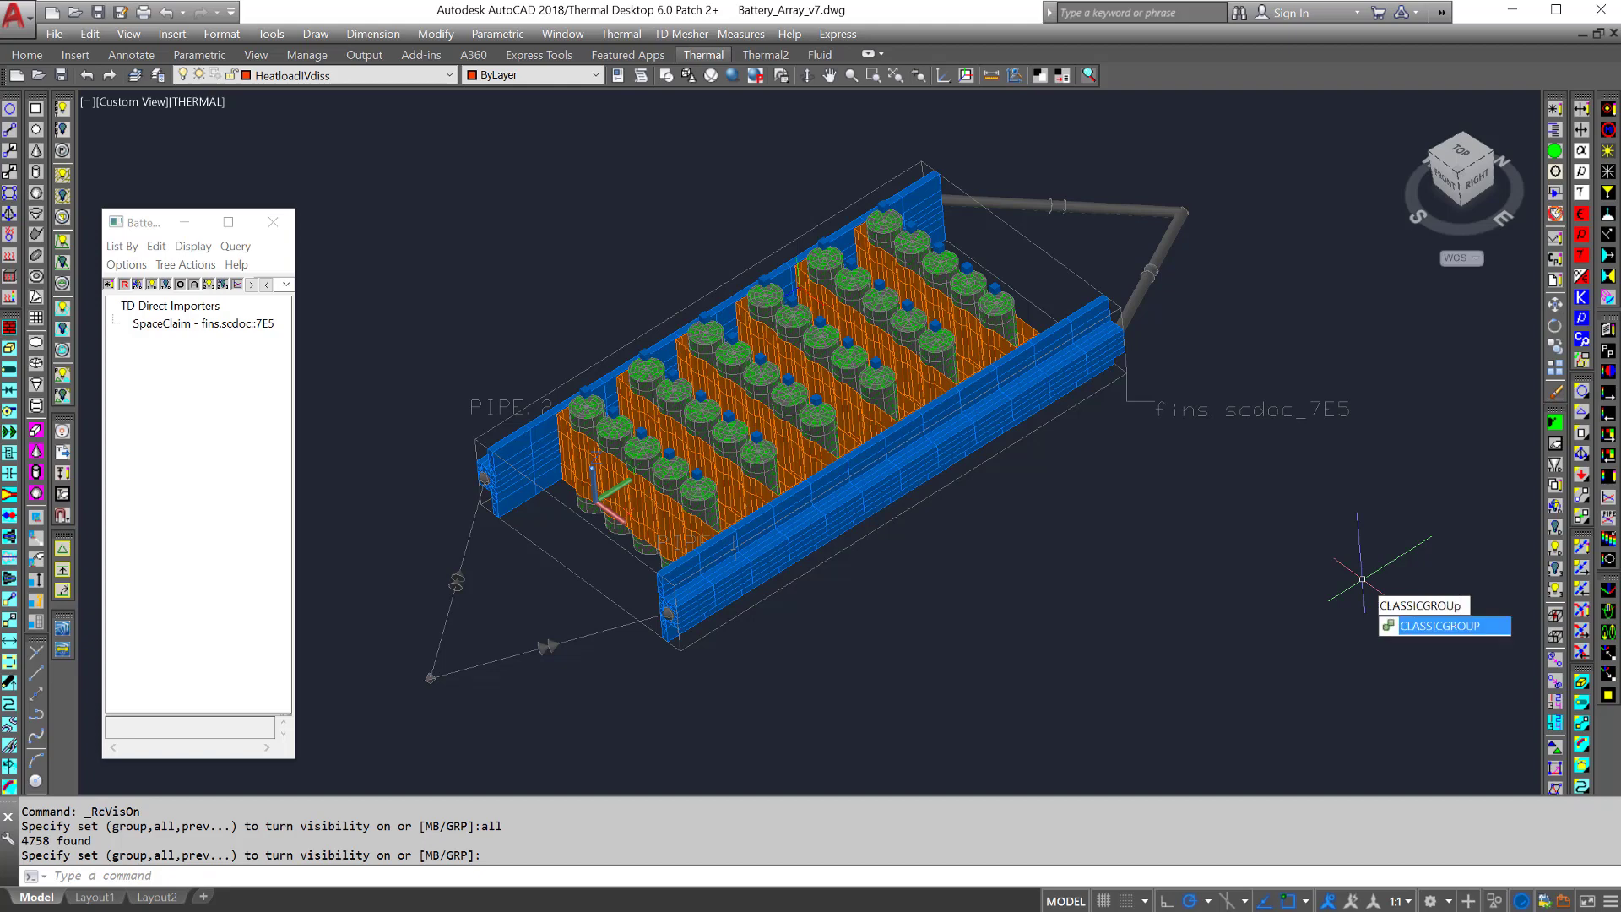
{"action": "key", "text": "Return"}
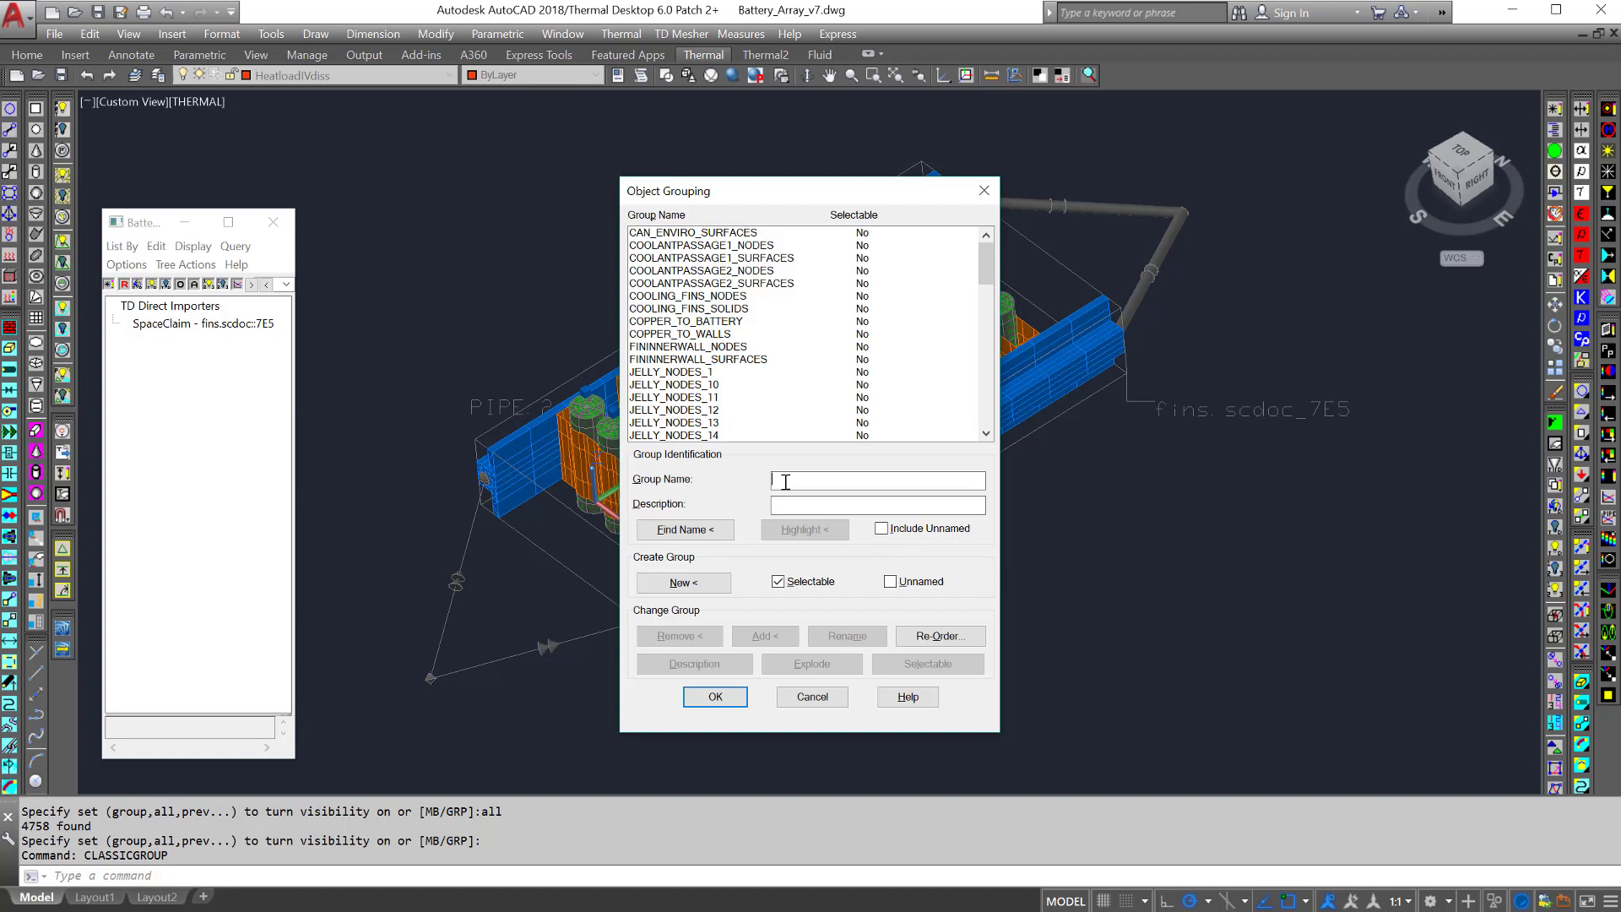
{"action": "type", "text": "Battery_Cooling"}
{"action": "left_click", "coordinate": [719, 591]}
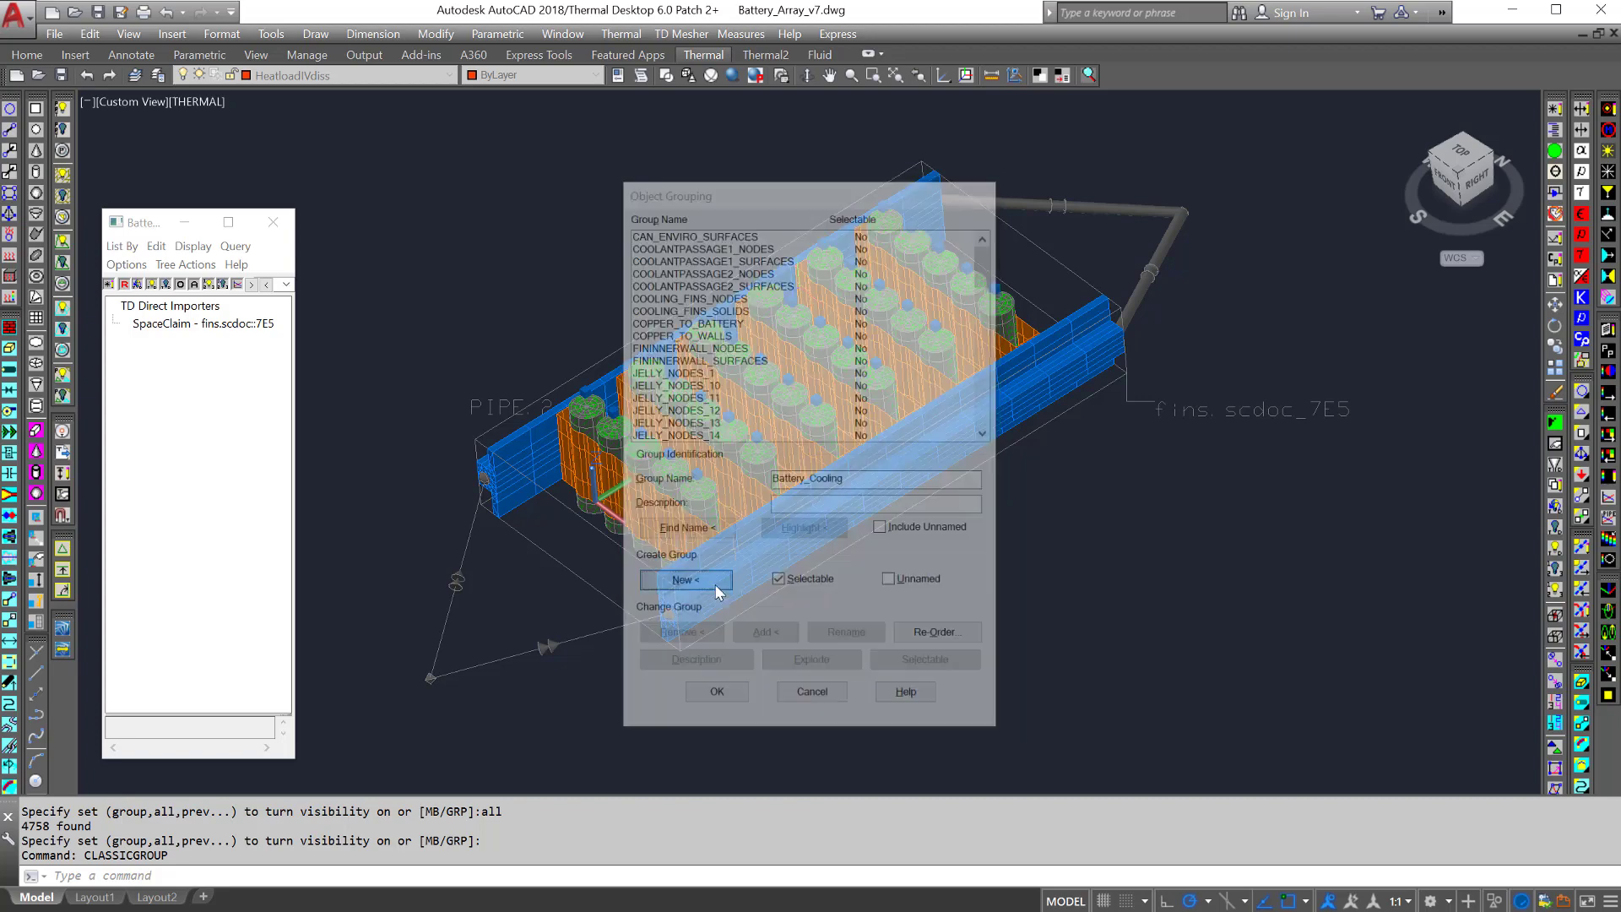
{"action": "left_click", "coordinate": [1388, 727]}
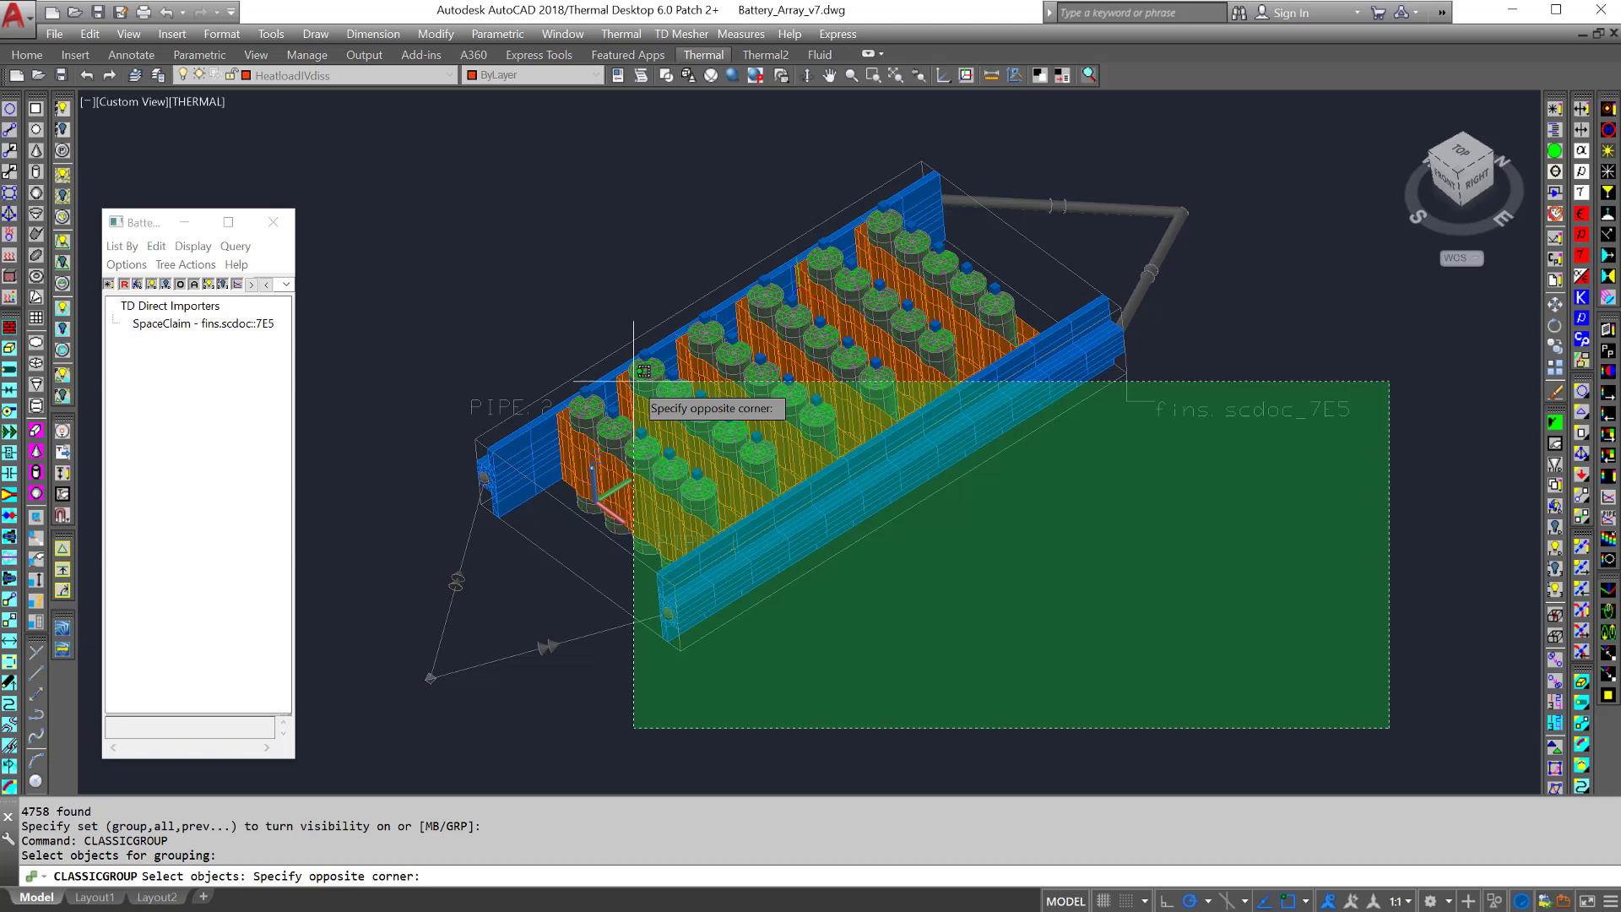
{"action": "left_click", "coordinate": [371, 144]}
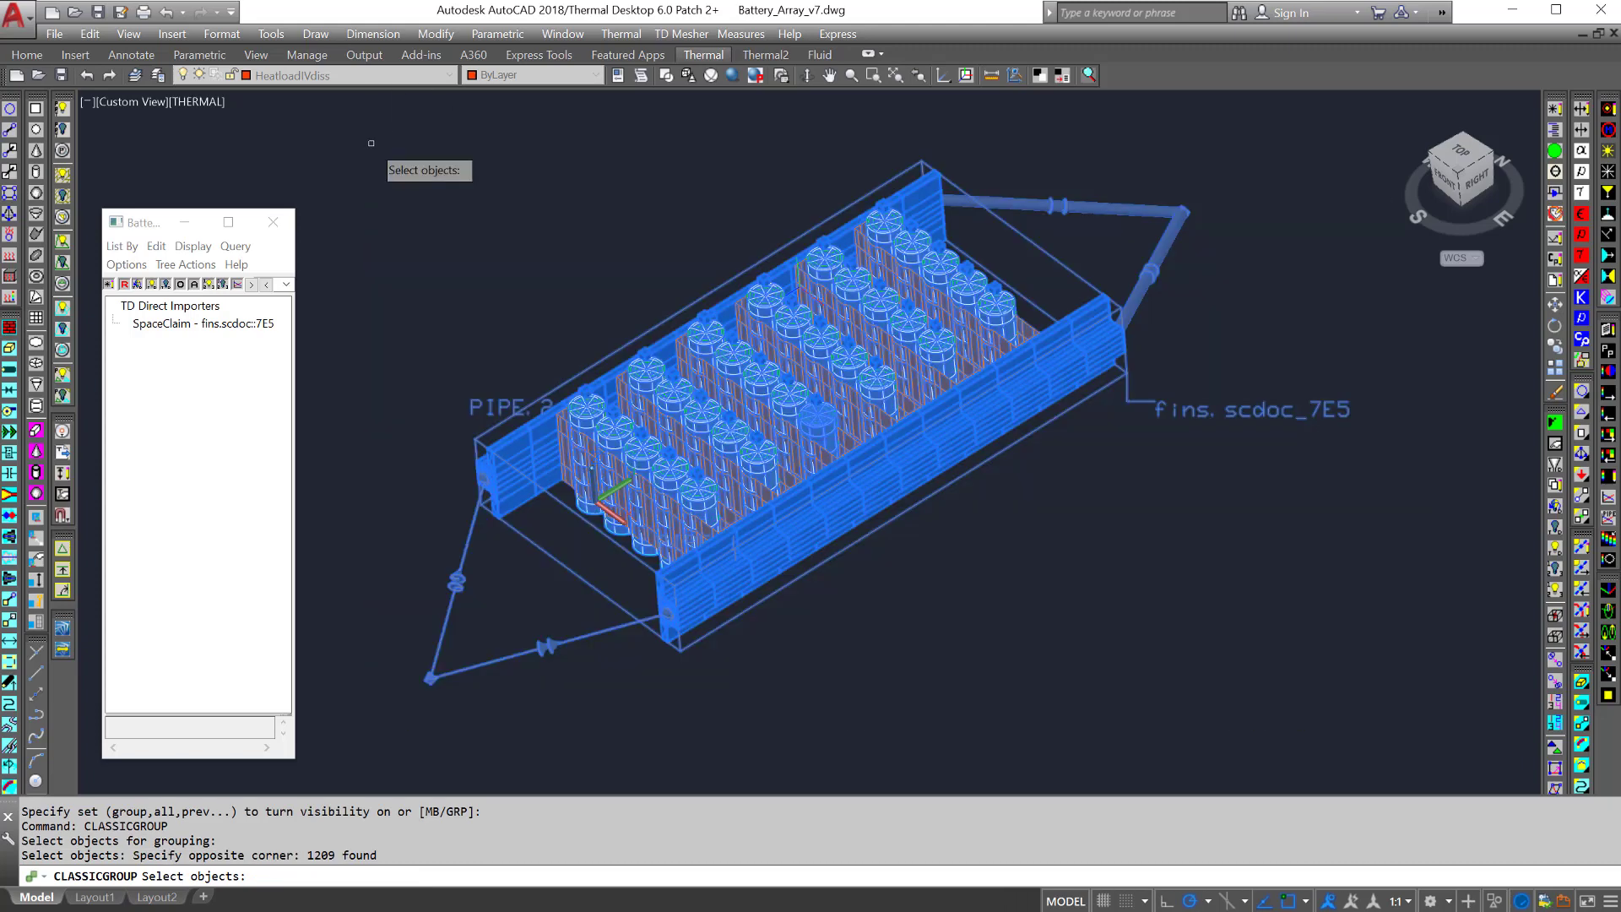
{"action": "key", "text": "Return"}
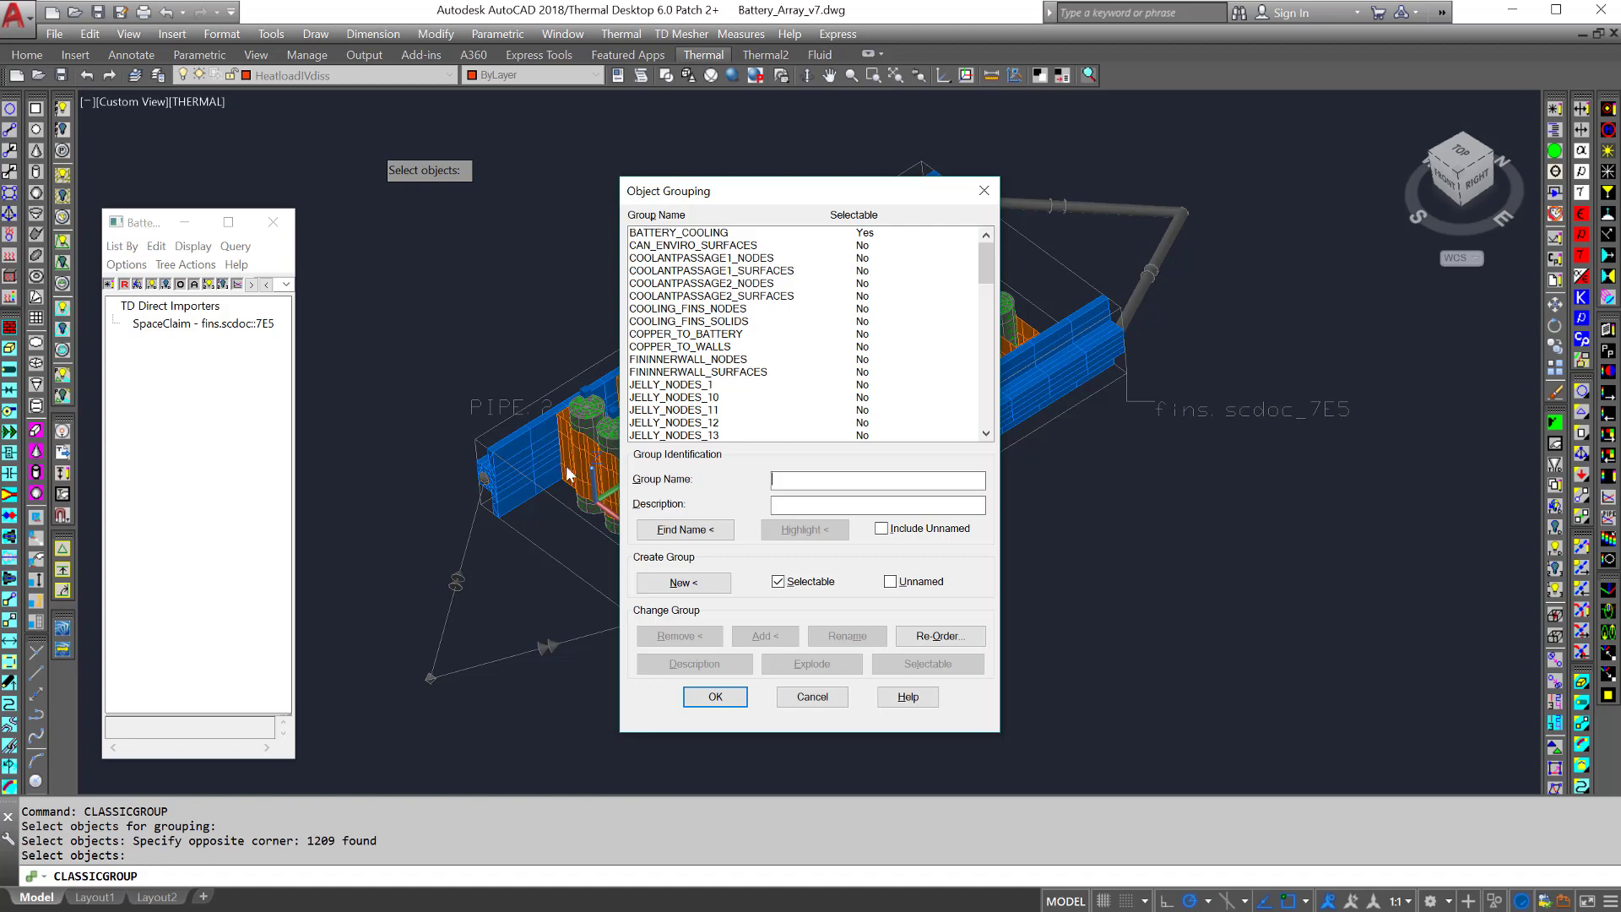
{"action": "left_click", "coordinate": [719, 697]}
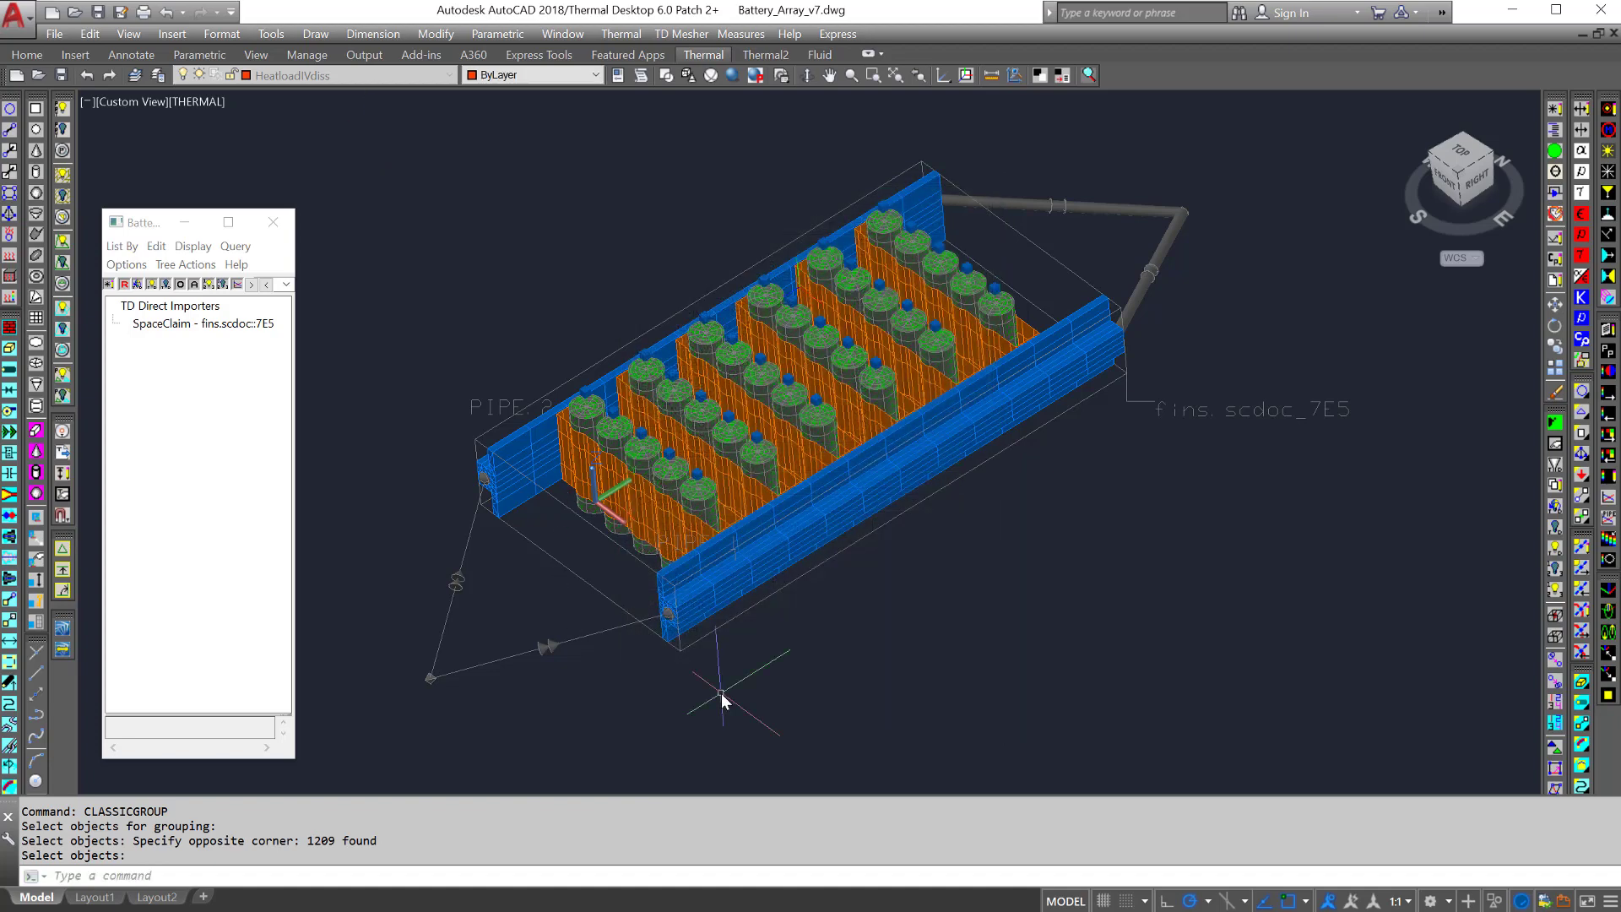
List the model browser by groups and select the BATTERY_COOLING group there
{"action": "left_click_drag", "start_coordinate": [148, 222], "coordinate": [148, 49]}
{"action": "left_click", "coordinate": [131, 73]}
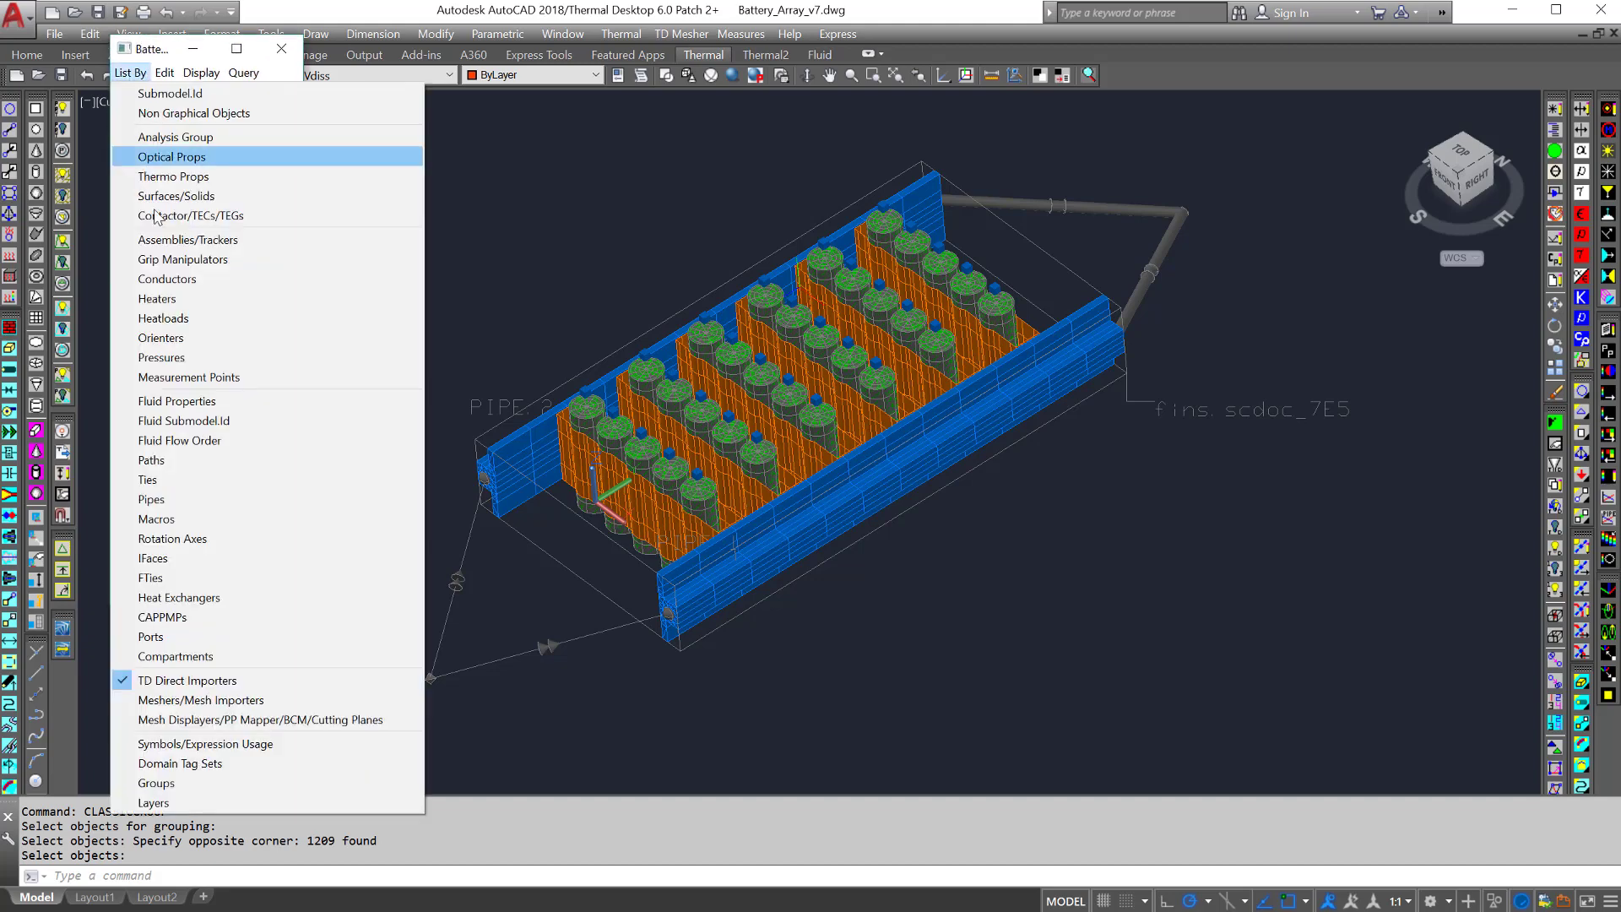
{"action": "left_click", "coordinate": [178, 783]}
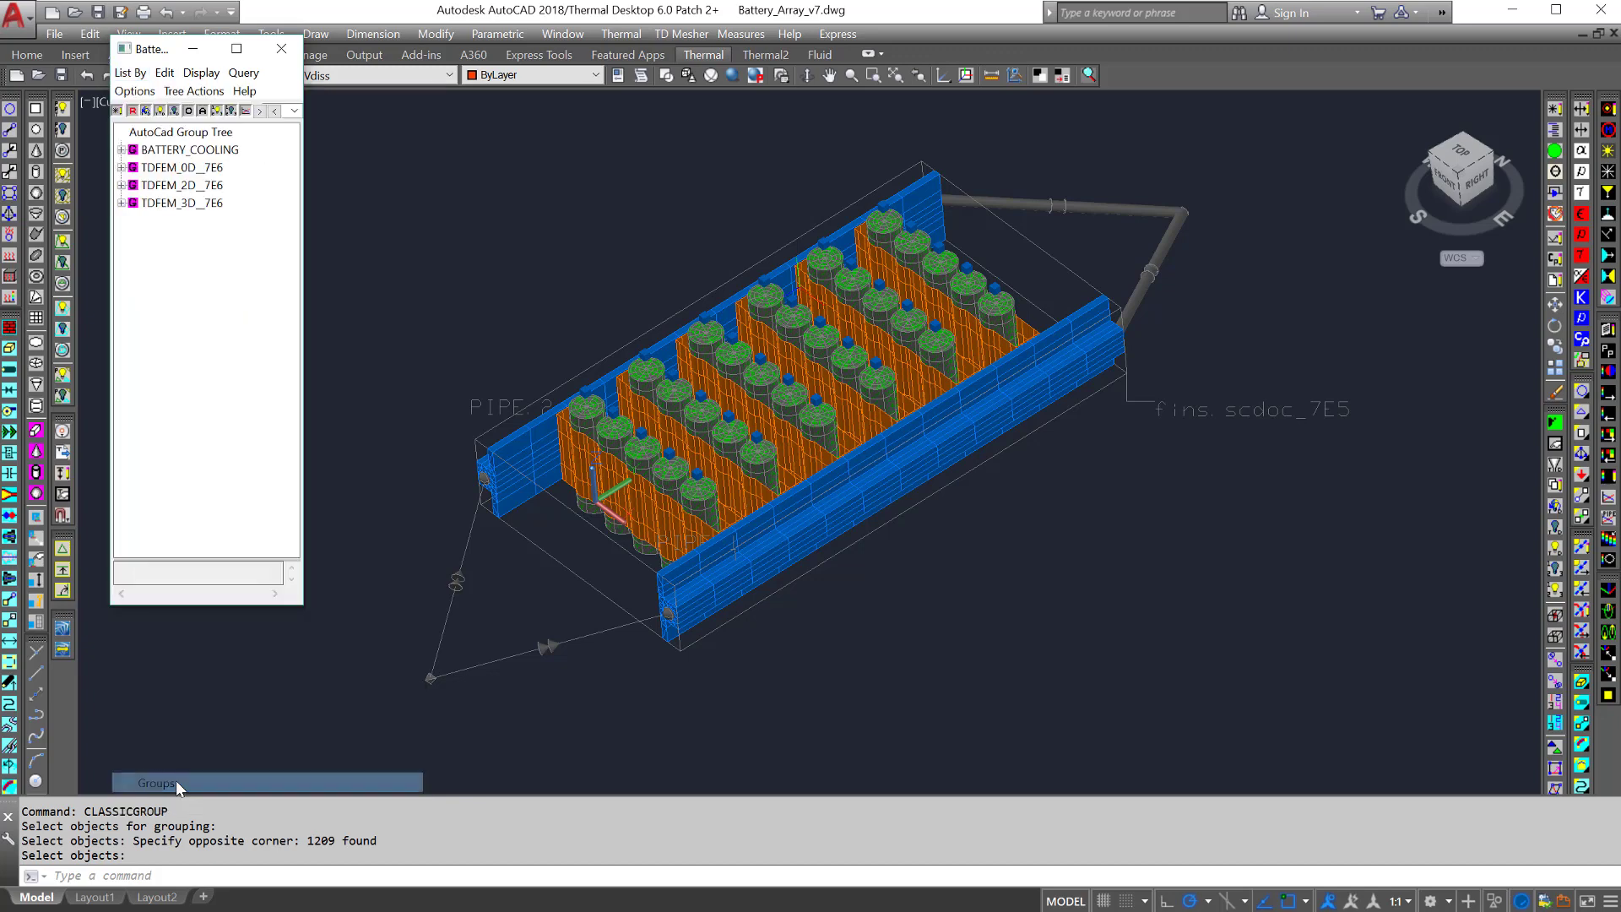
{"action": "left_click", "coordinate": [121, 151]}
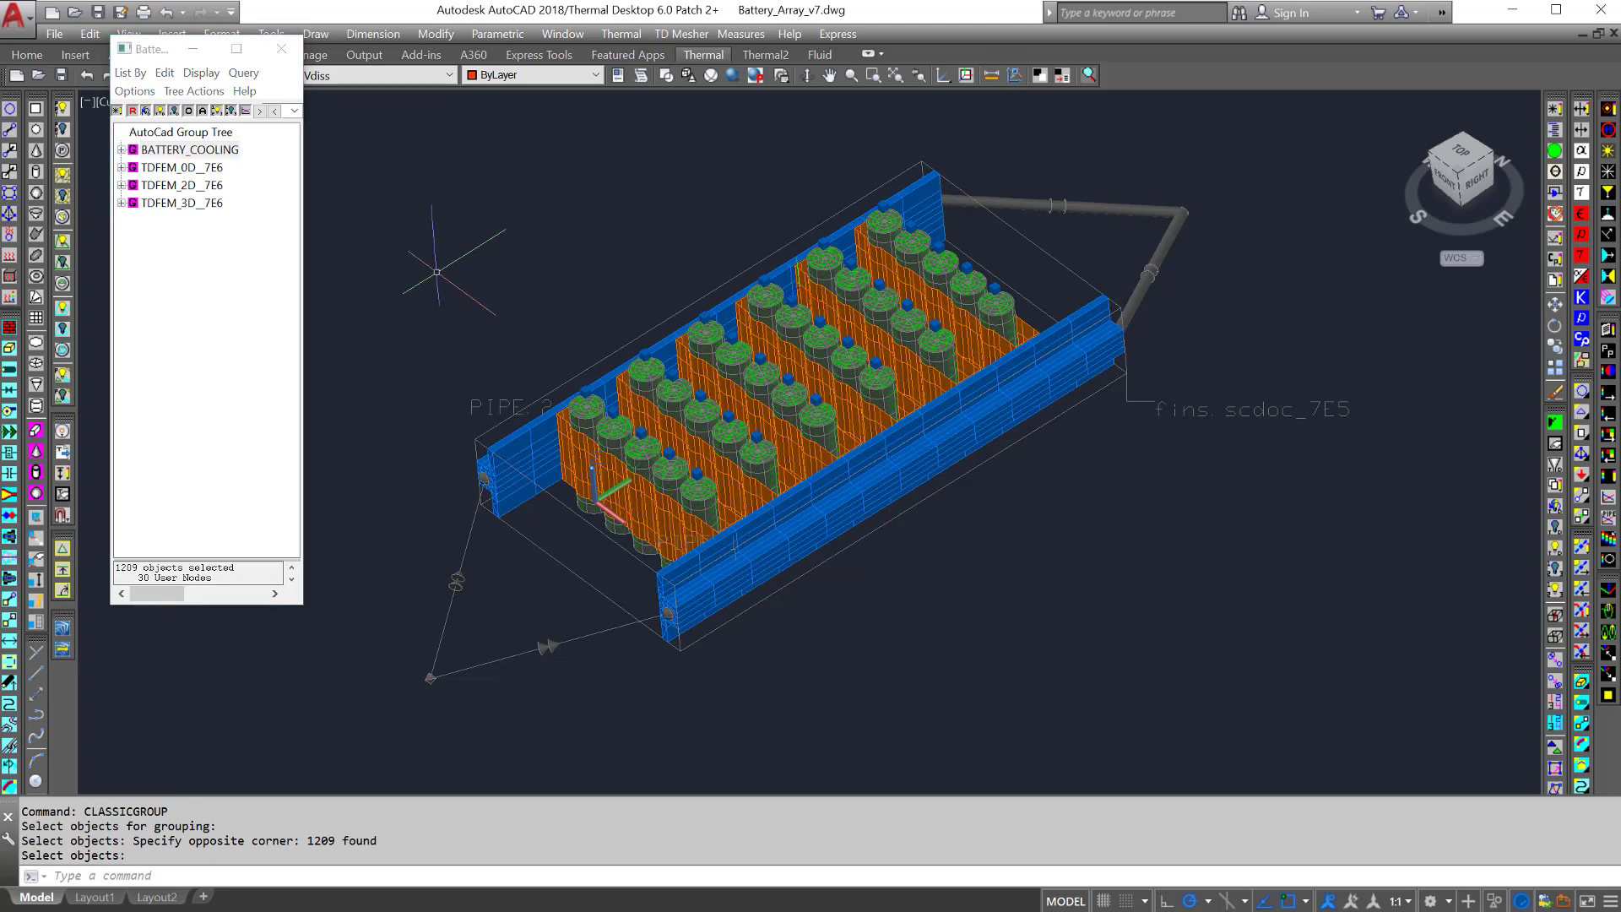
Move the whole Battery_cooling group, selected by its group name, away from the coordinate origin
{"action": "type", "text": "m"}
{"action": "key", "text": "Return"}
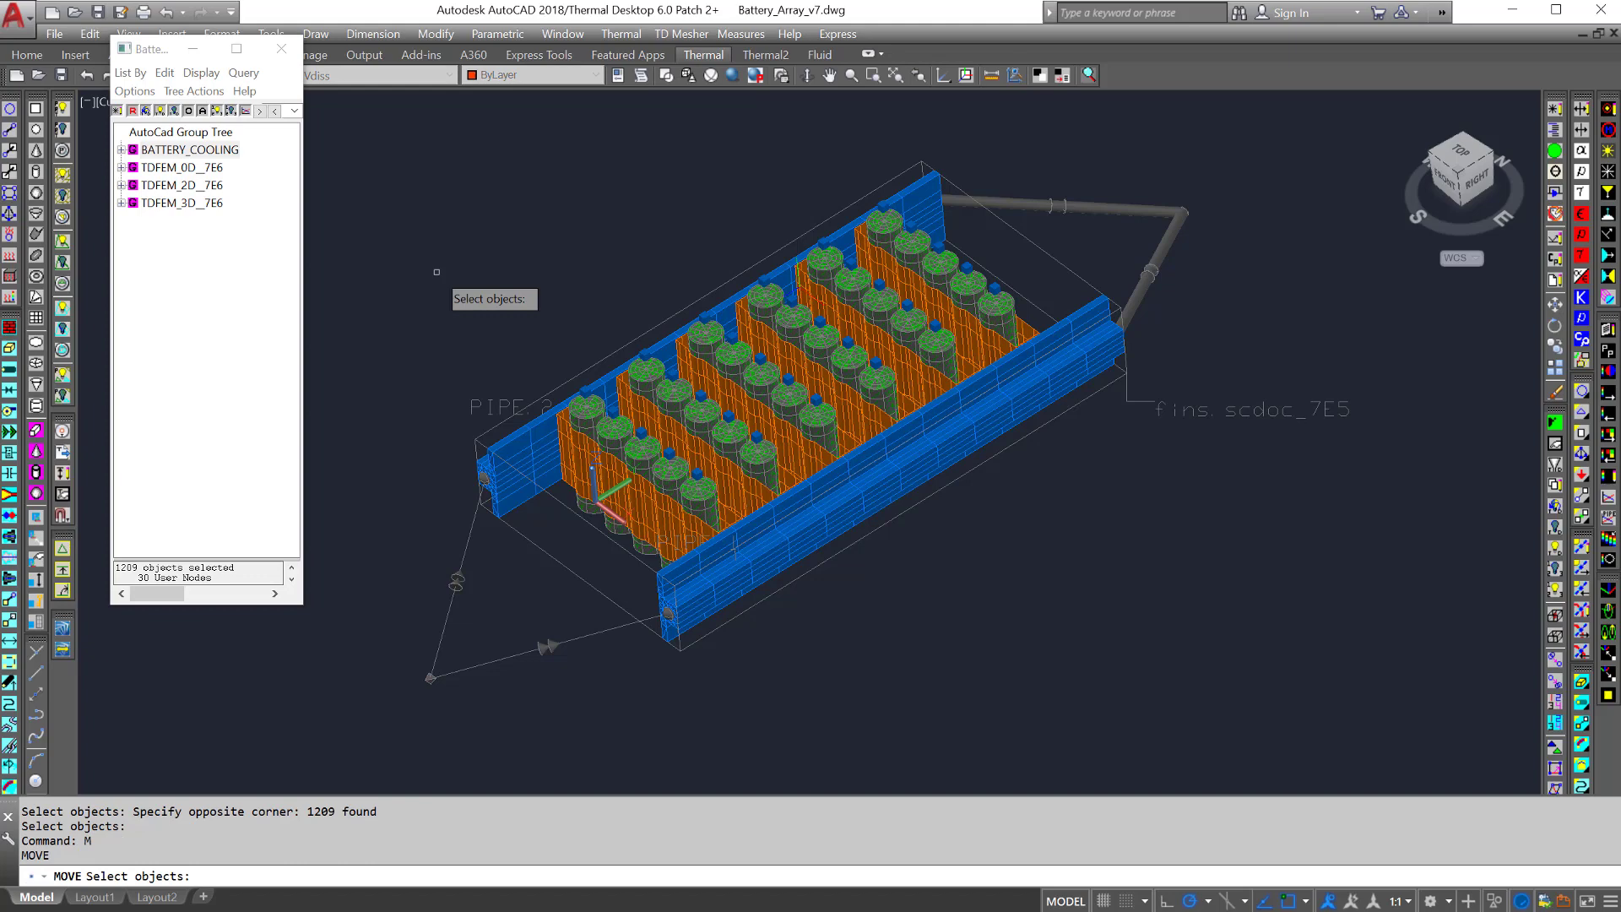
{"action": "type", "text": "g"}
{"action": "key", "text": "Return"}
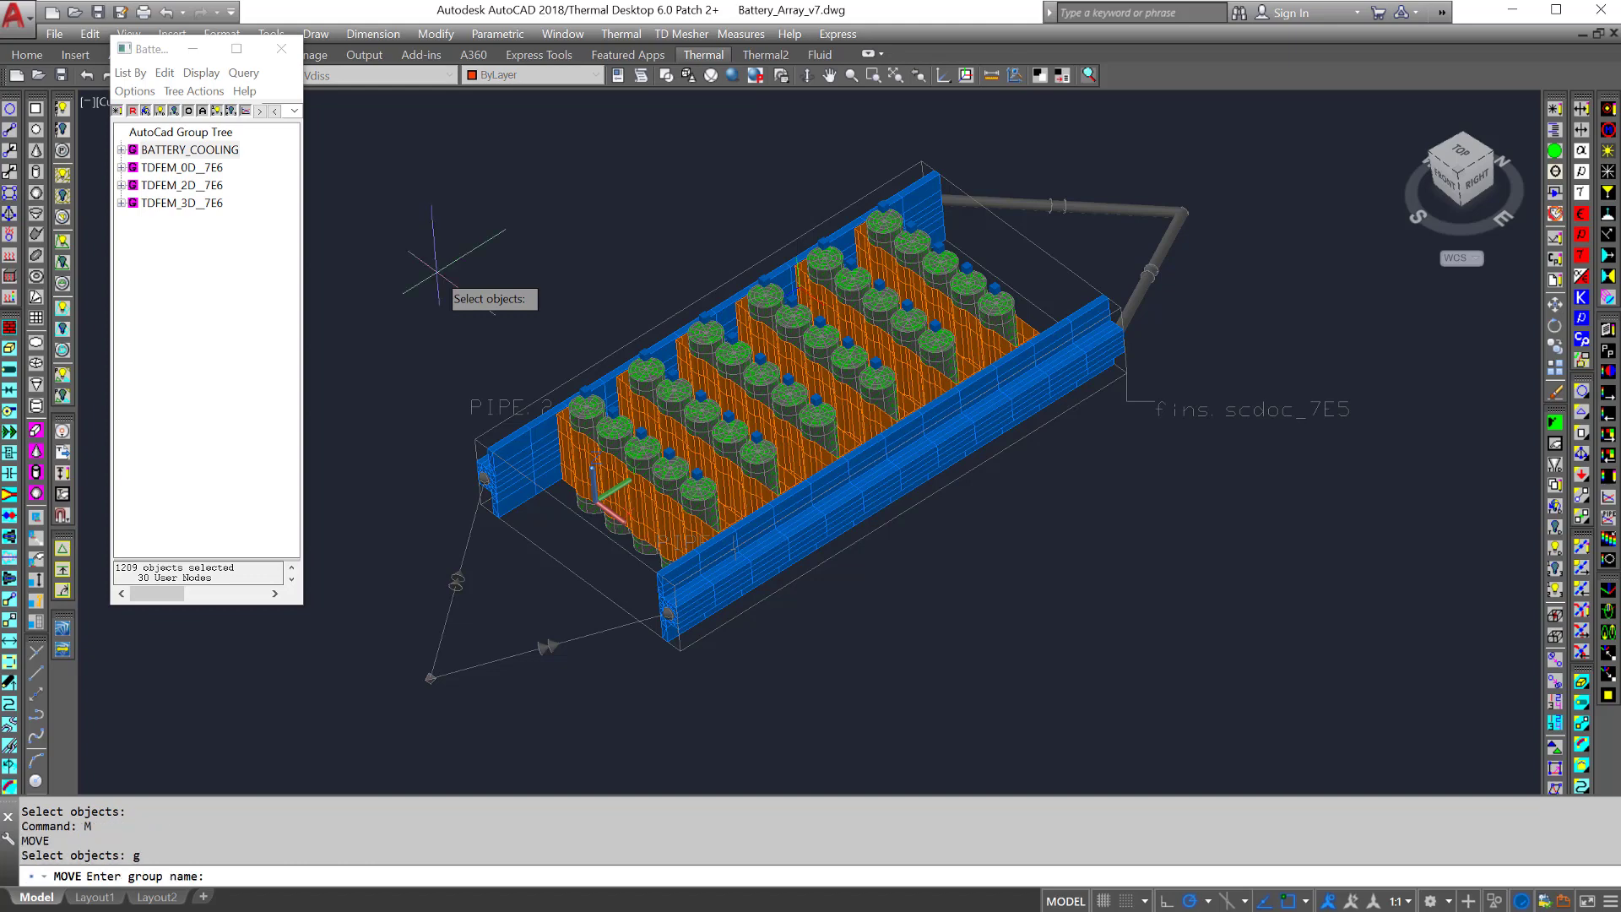
{"action": "type", "text": "Battery_cooling"}
{"action": "key", "text": "Return"}
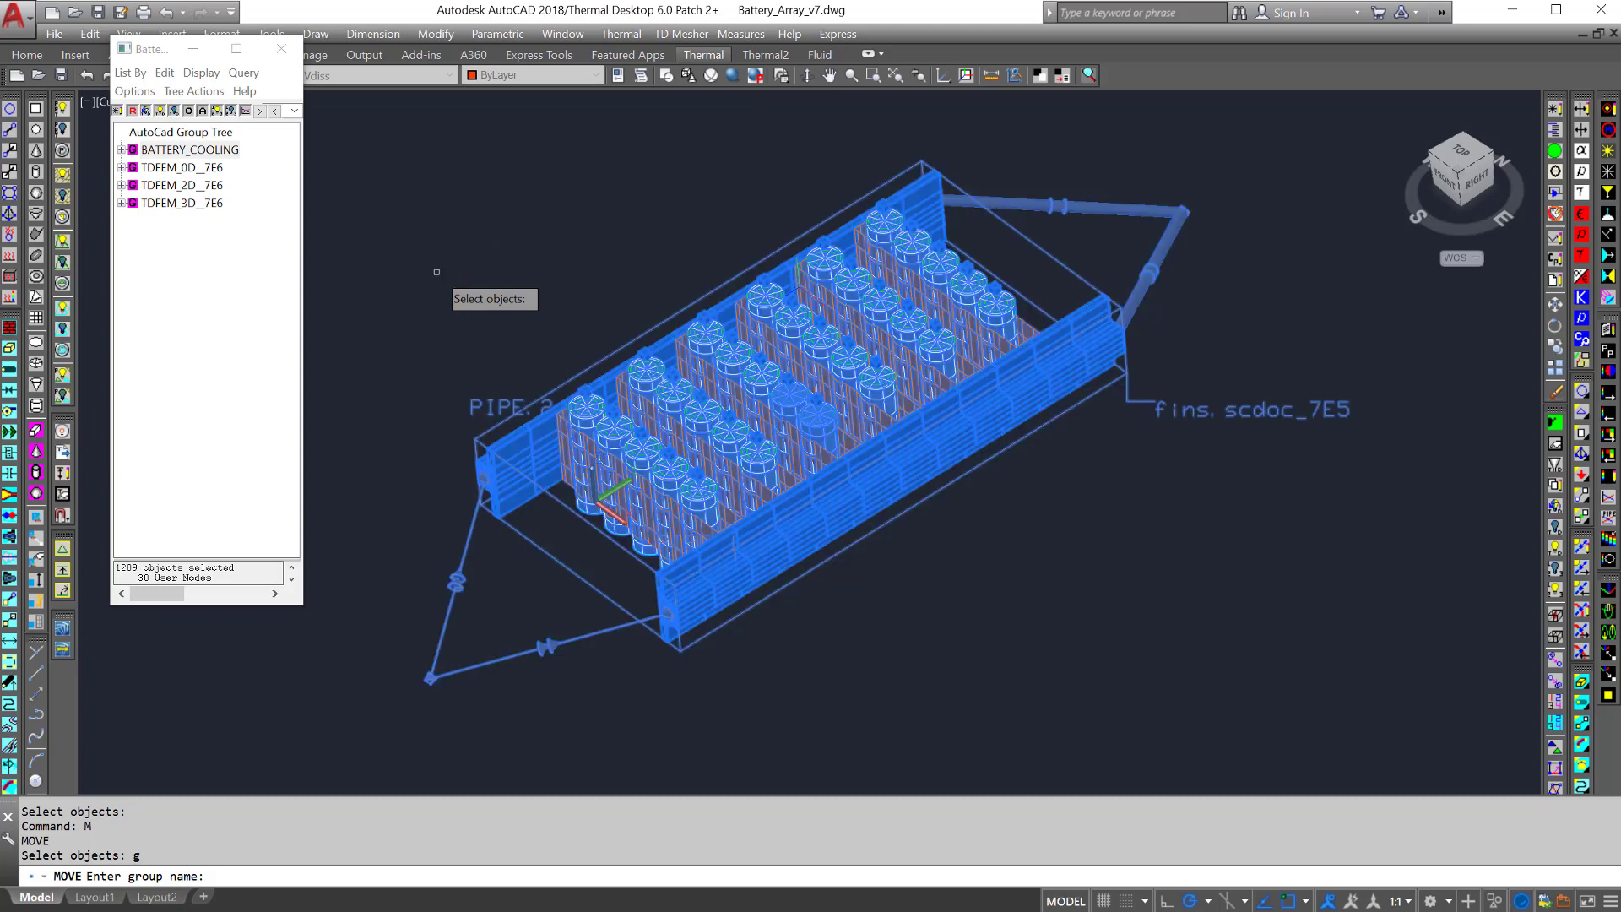
{"action": "key", "text": "Return"}
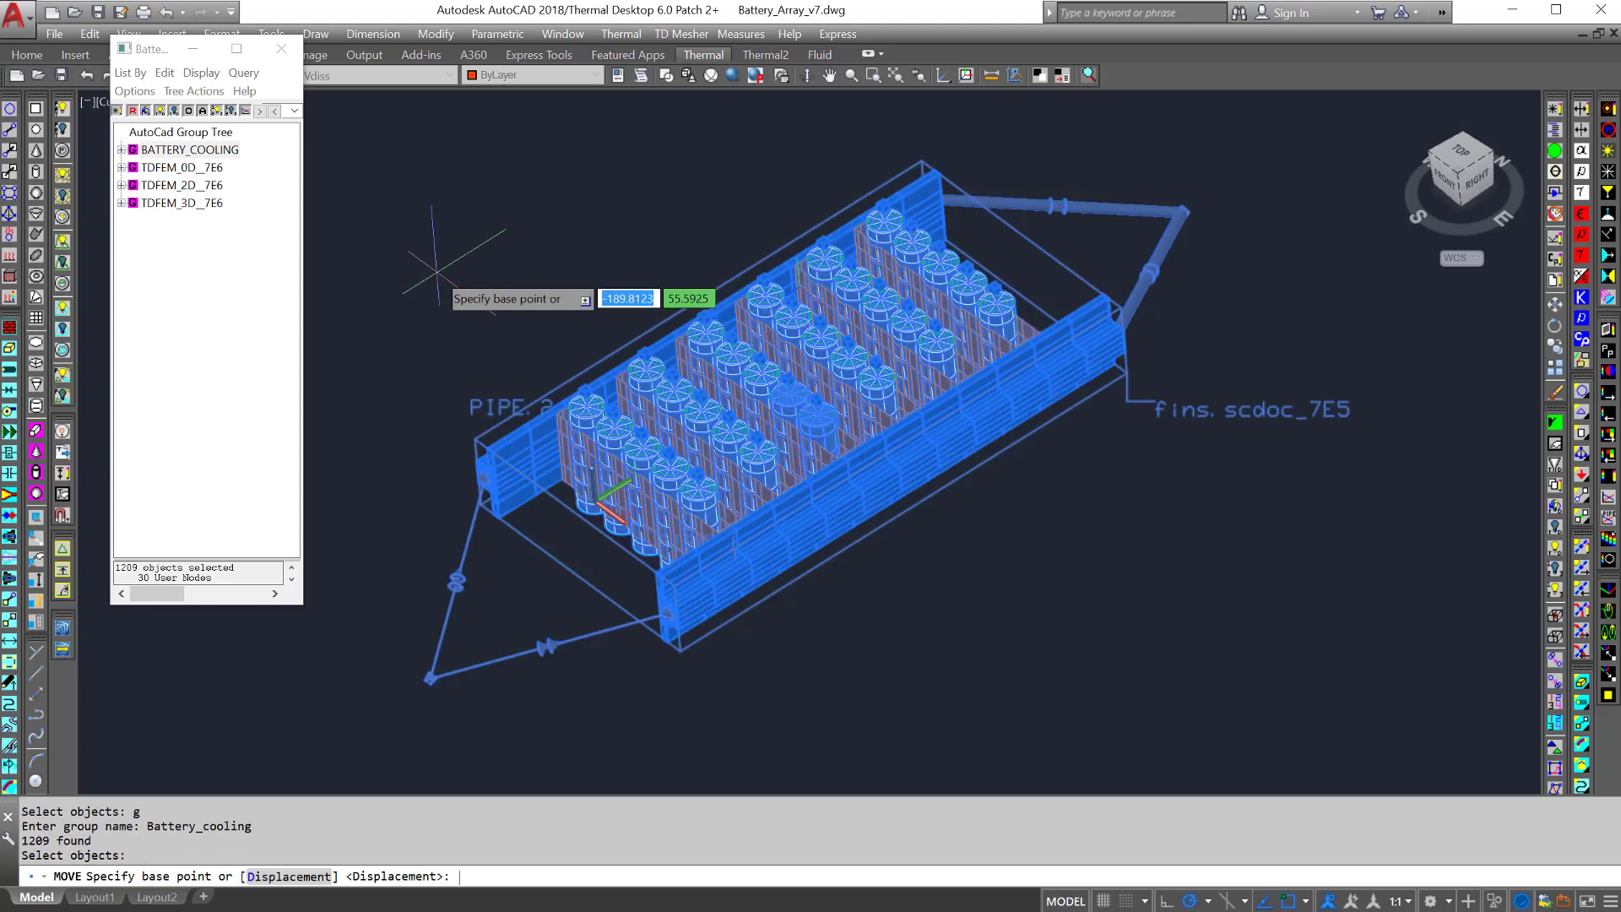
{"action": "left_click", "coordinate": [571, 527]}
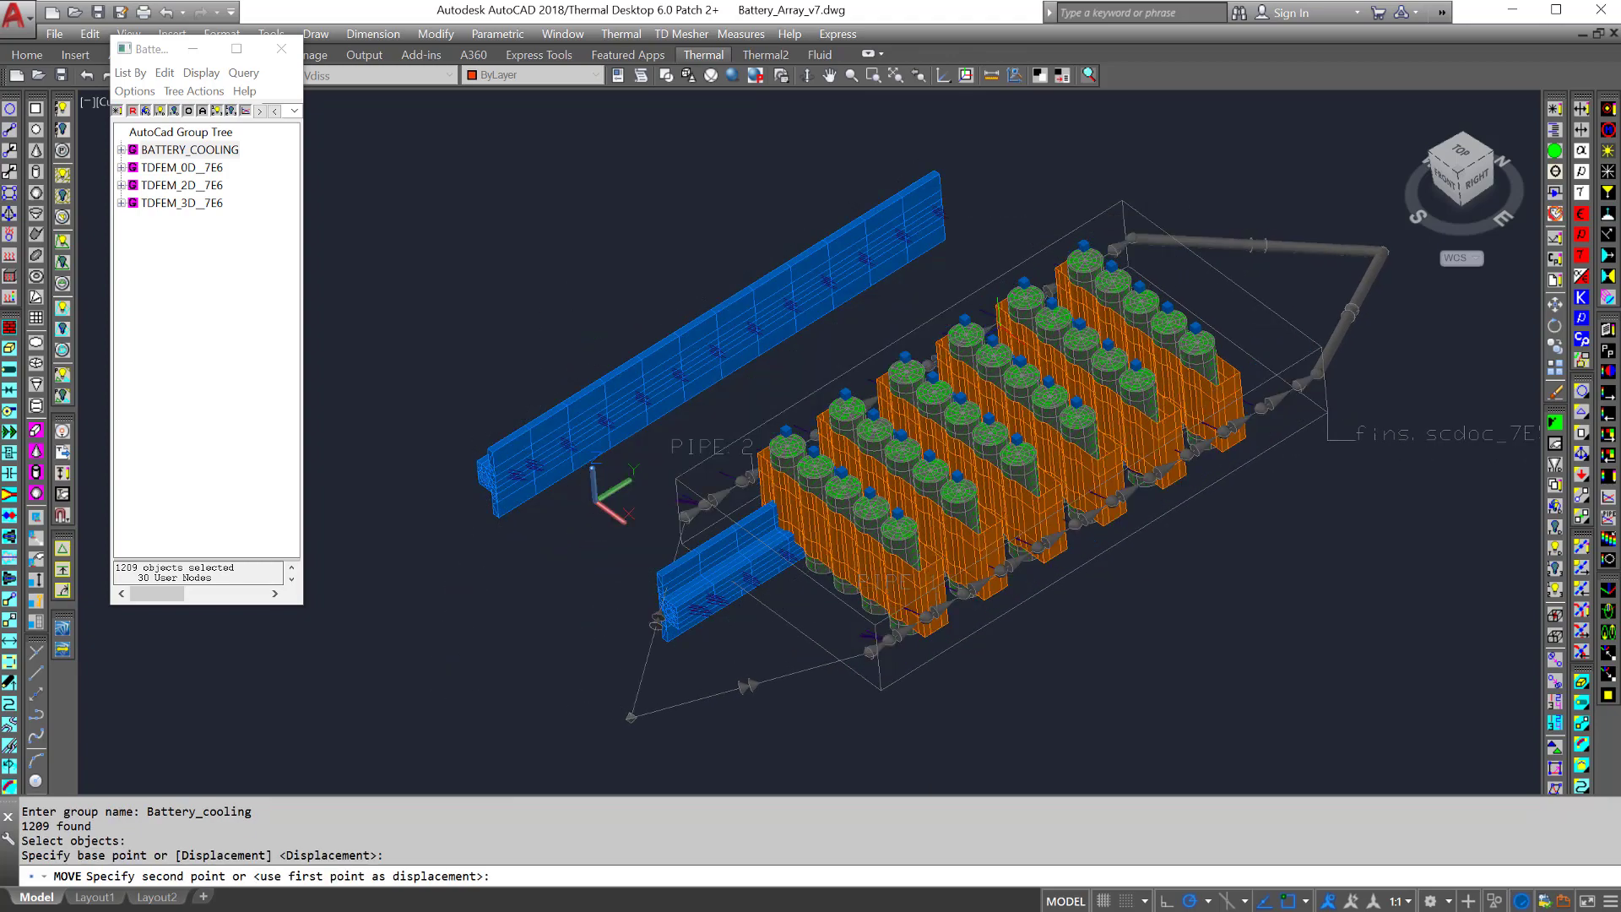
{"action": "left_click", "coordinate": [769, 561]}
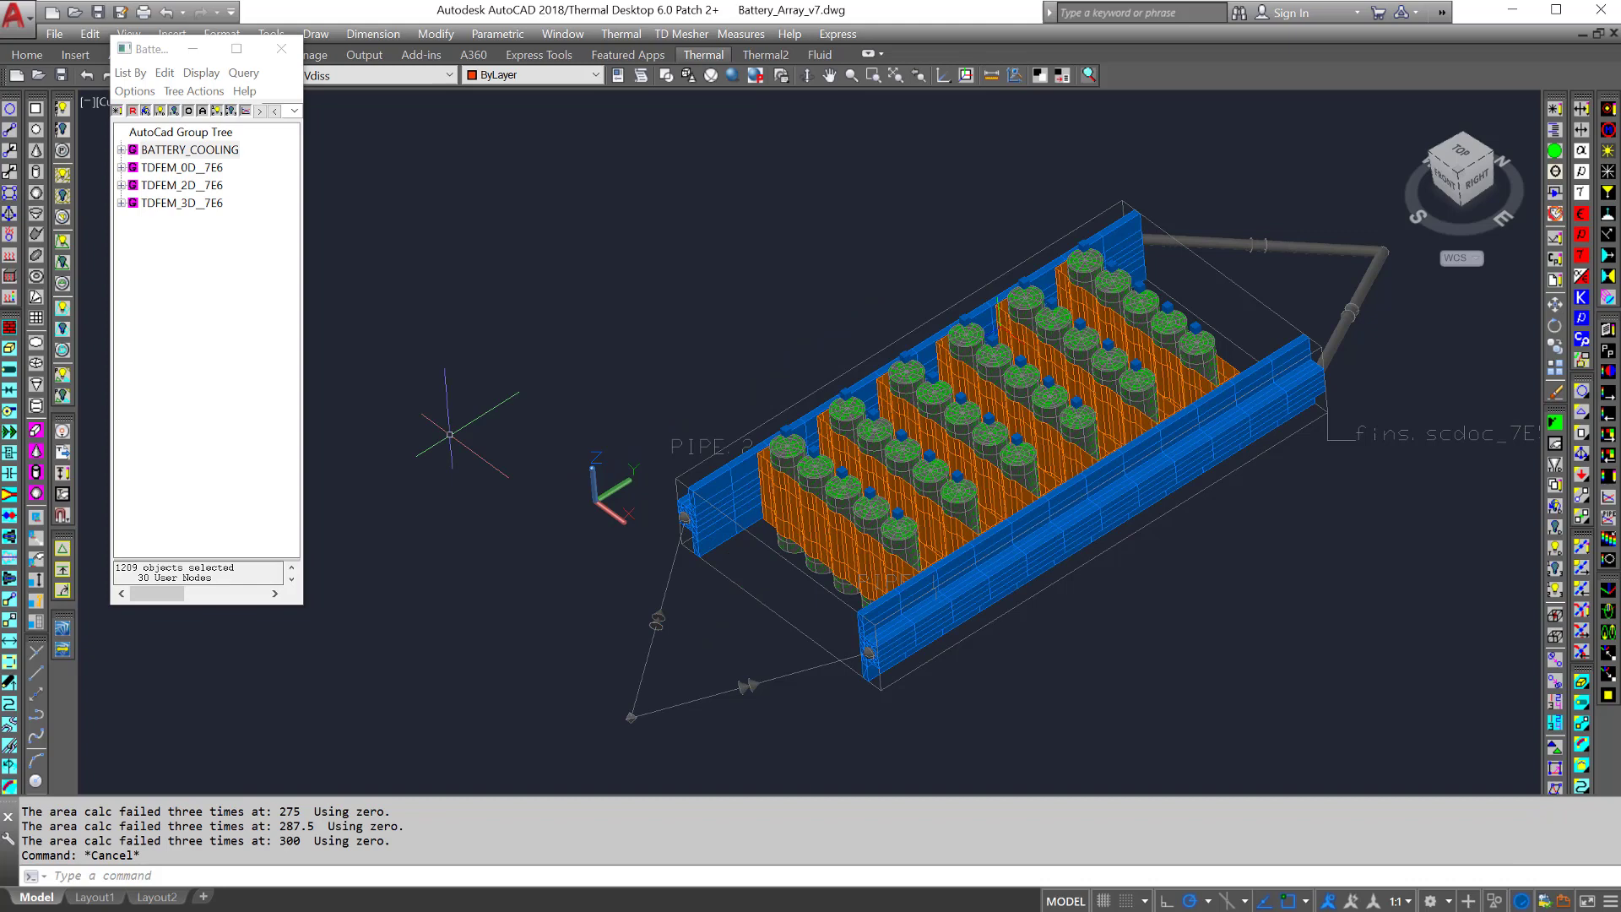
Enable group selection (PICKSTYLE 1) and move the whole battery assembly back to the coordinate origin by picking one of its members
{"action": "key", "text": "ctrl+shift+a"}
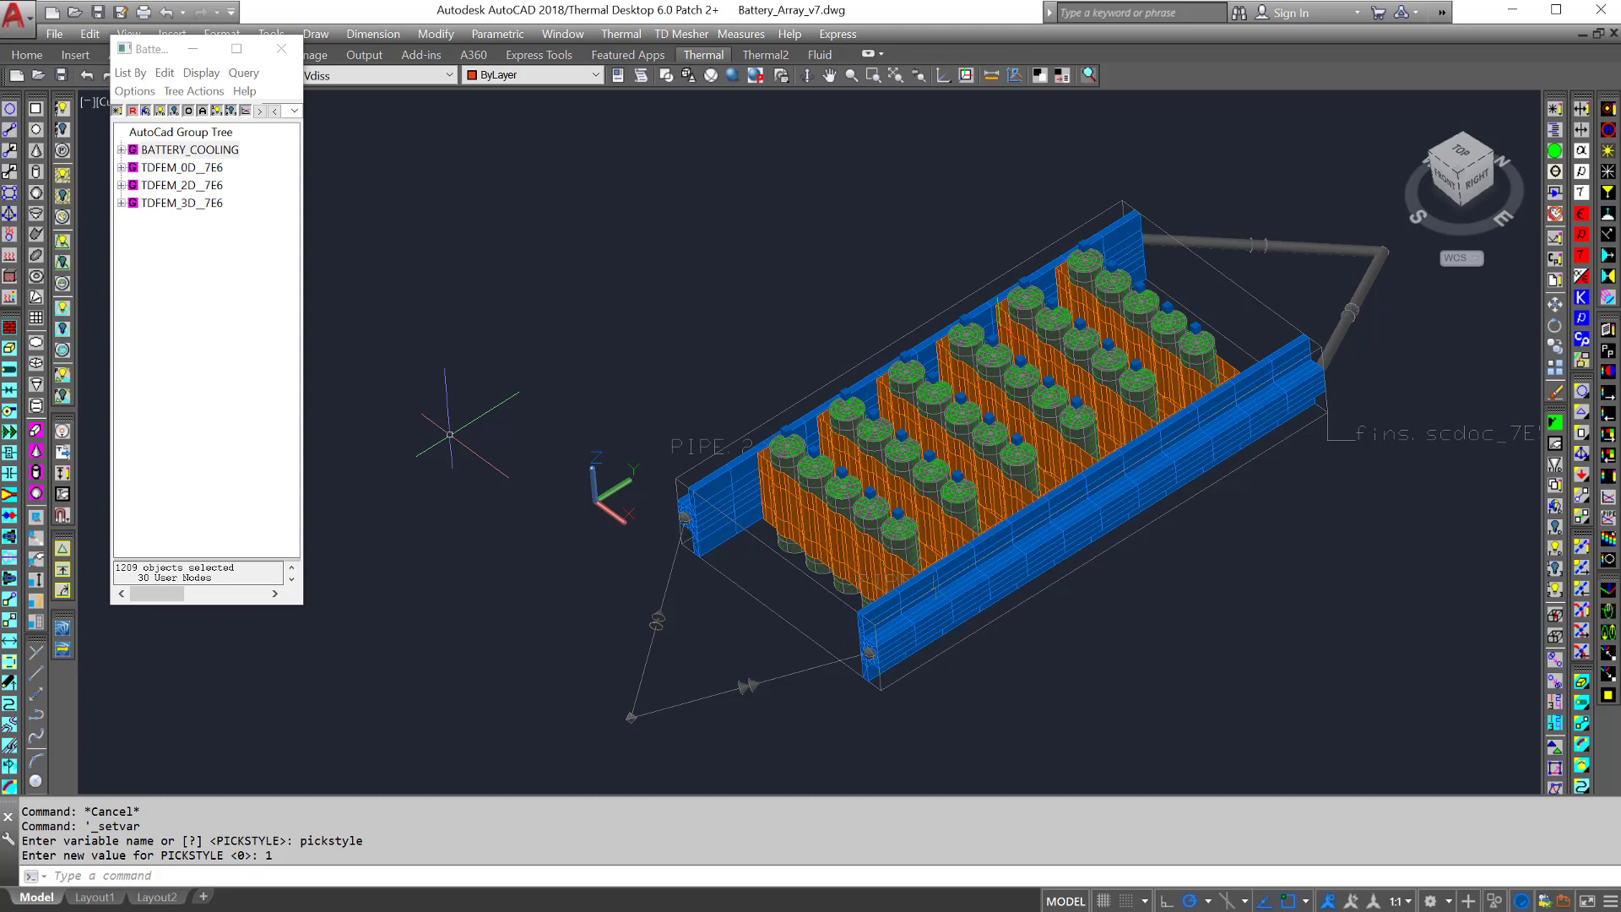
{"action": "left_click", "coordinate": [937, 578]}
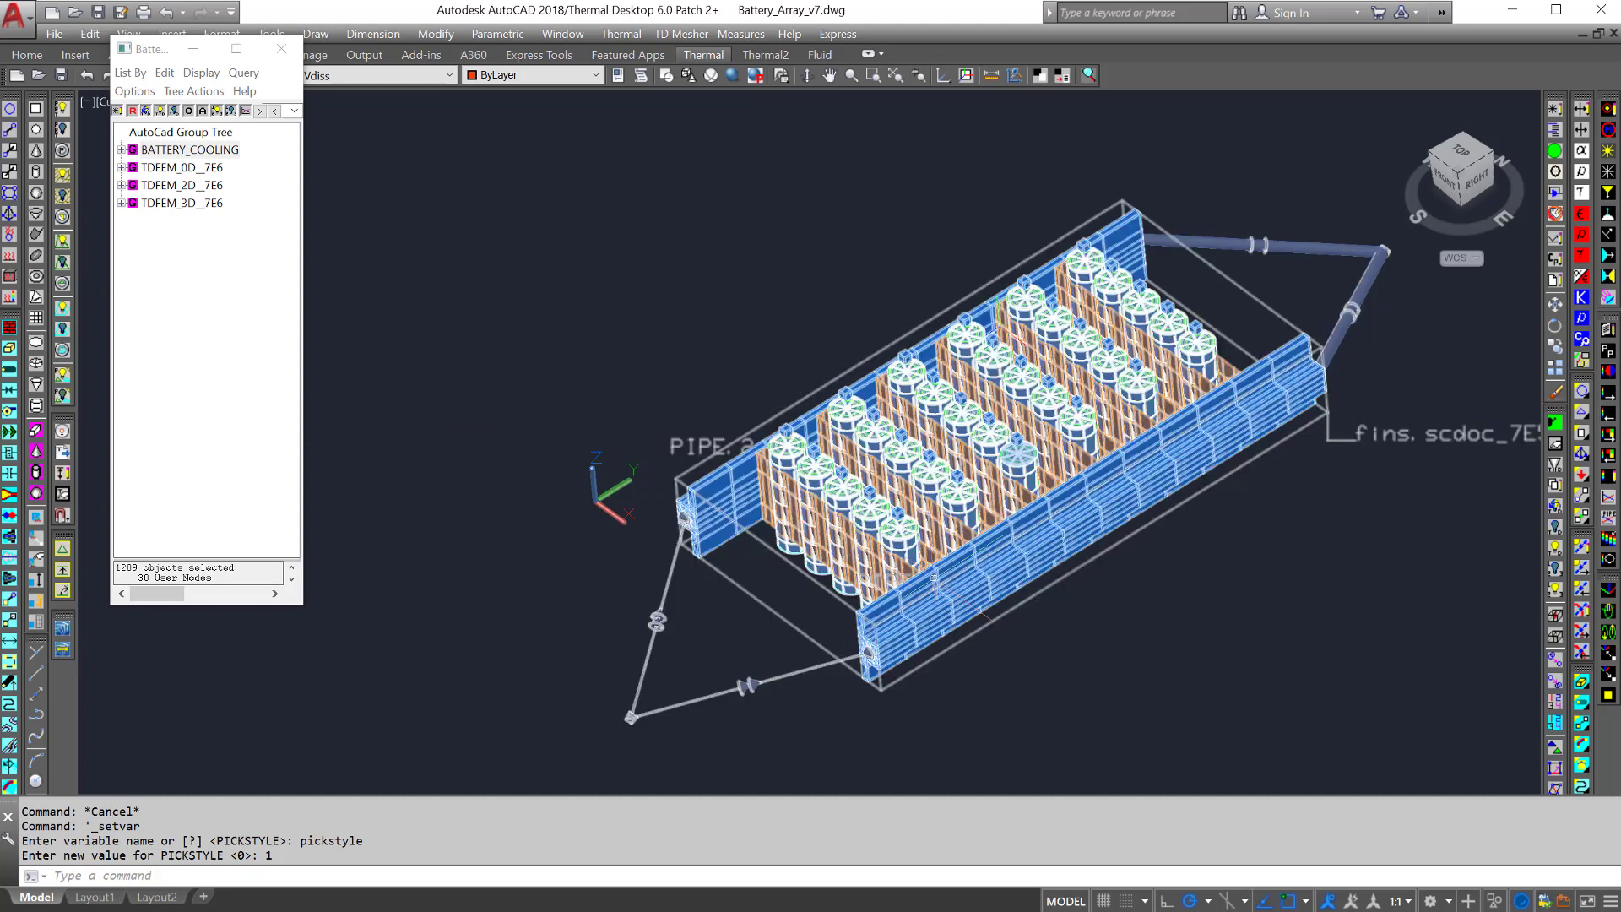
{"action": "left_click", "coordinate": [977, 591]}
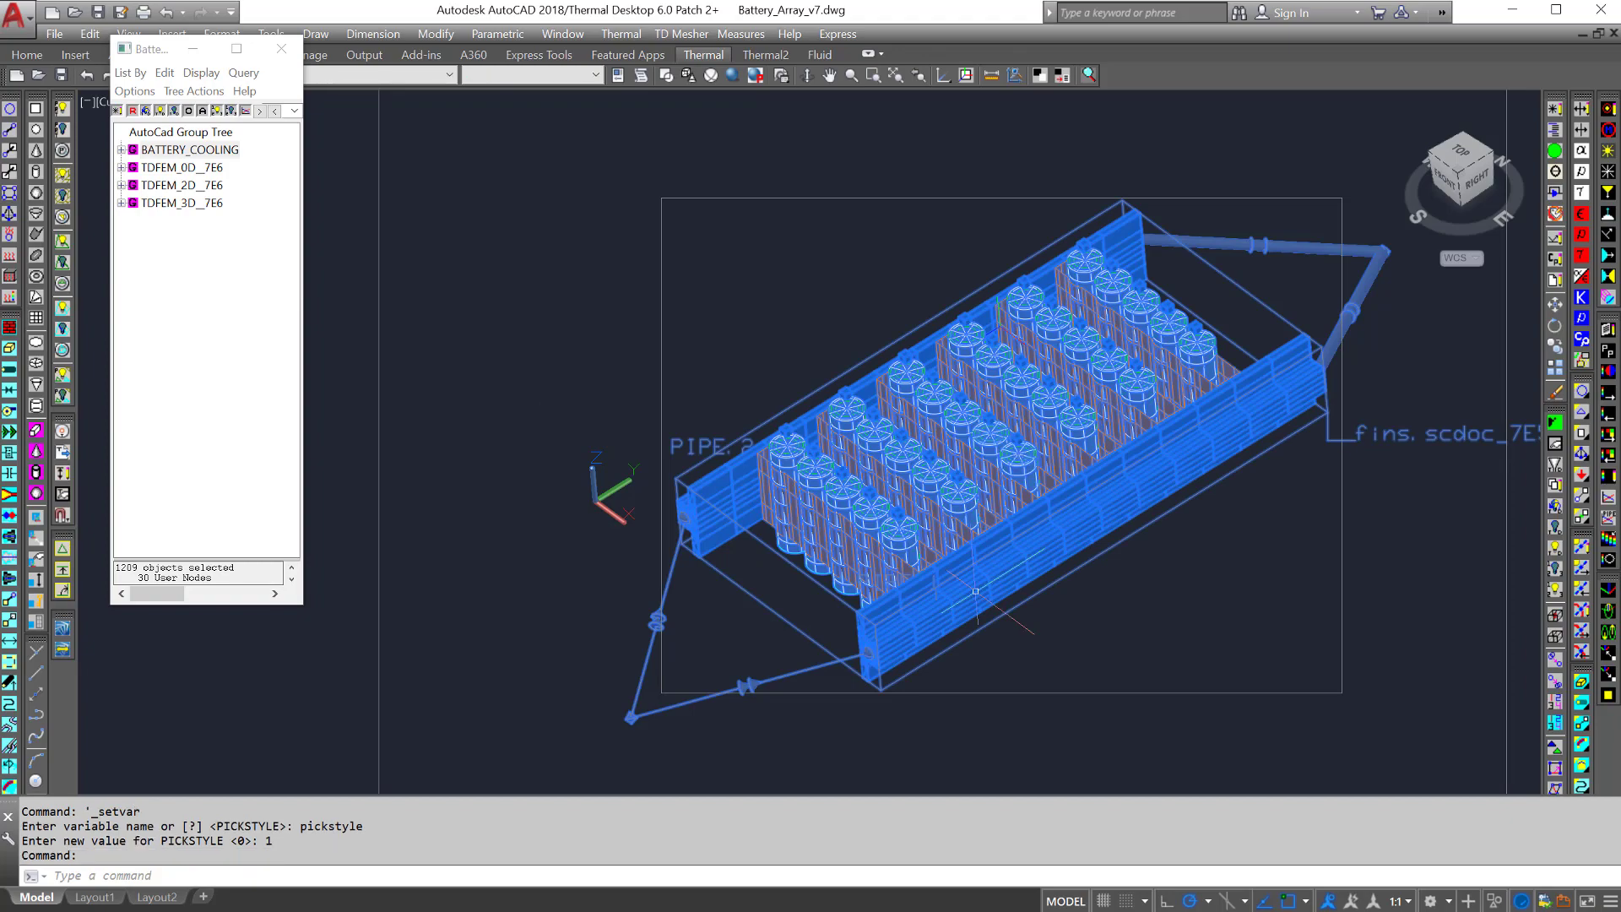
{"action": "type", "text": "M"}
{"action": "key", "text": "Return"}
{"action": "left_click", "coordinate": [1136, 636]}
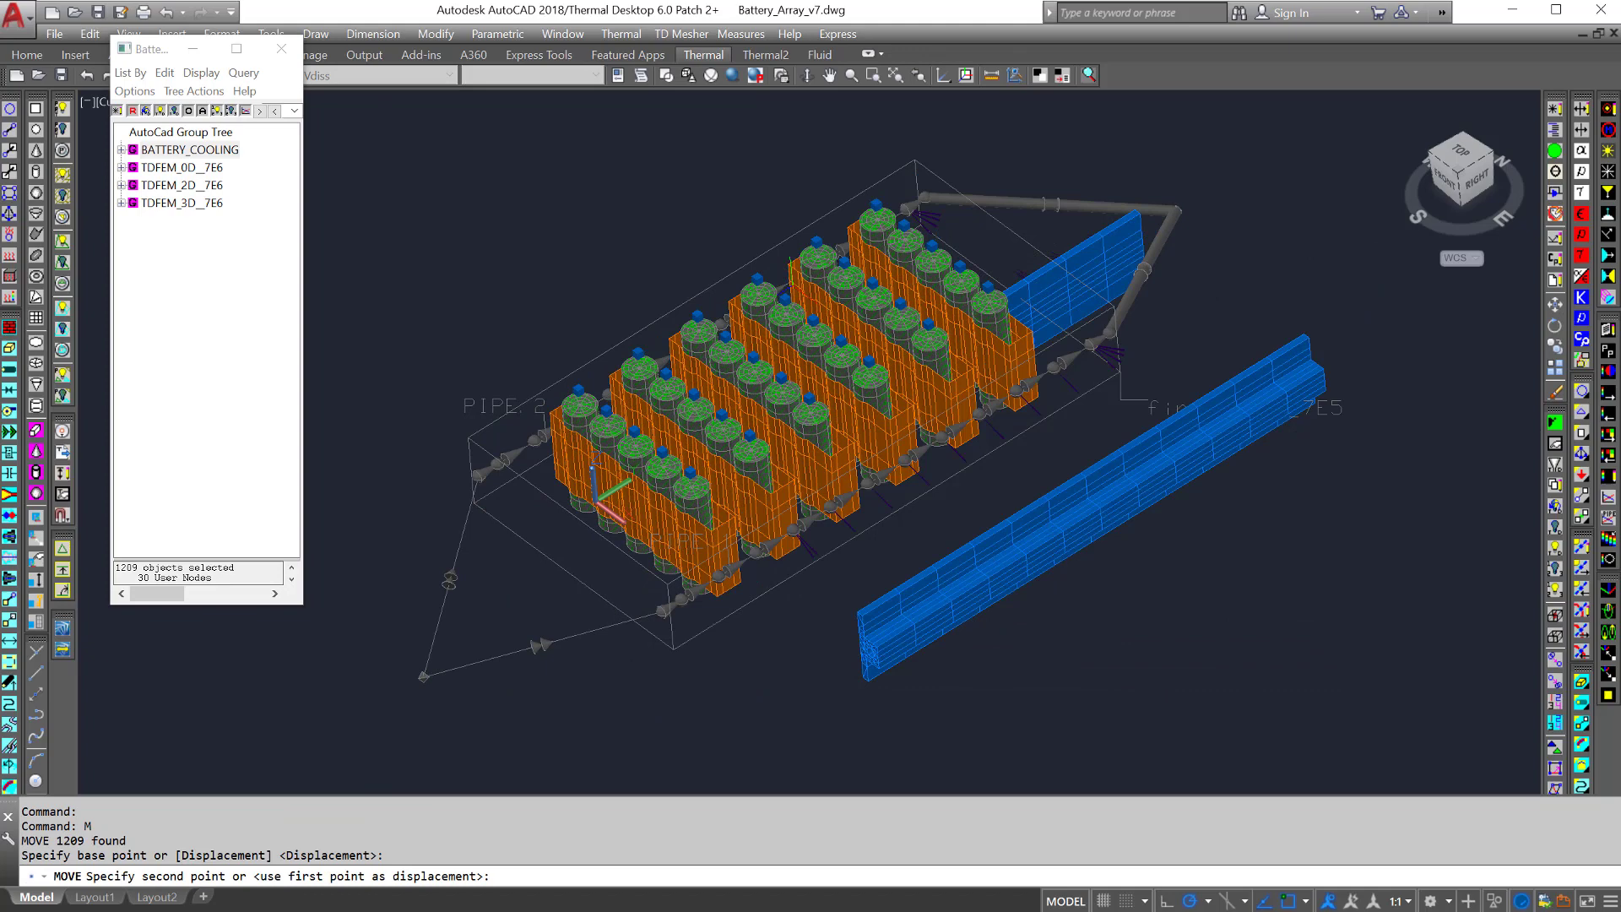
{"action": "left_click", "coordinate": [895, 606]}
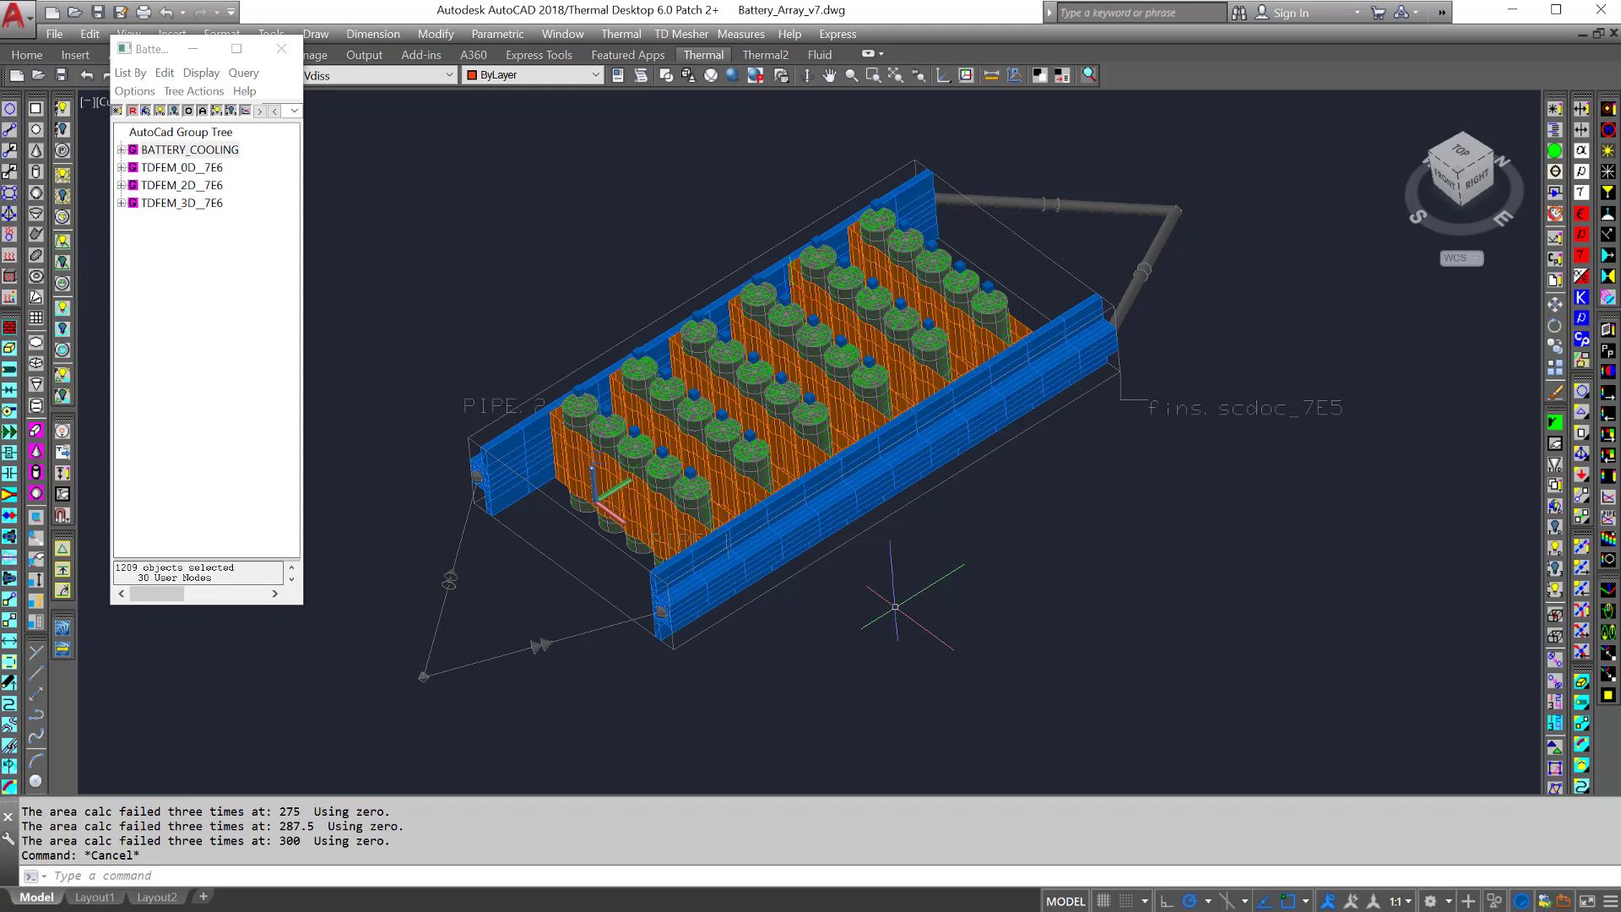
With group selection on, select the battery assembly, filter it to Pipes, and view the multiple pipe edit form without changing anything
{"action": "key", "text": "ctrl+shift+a"}
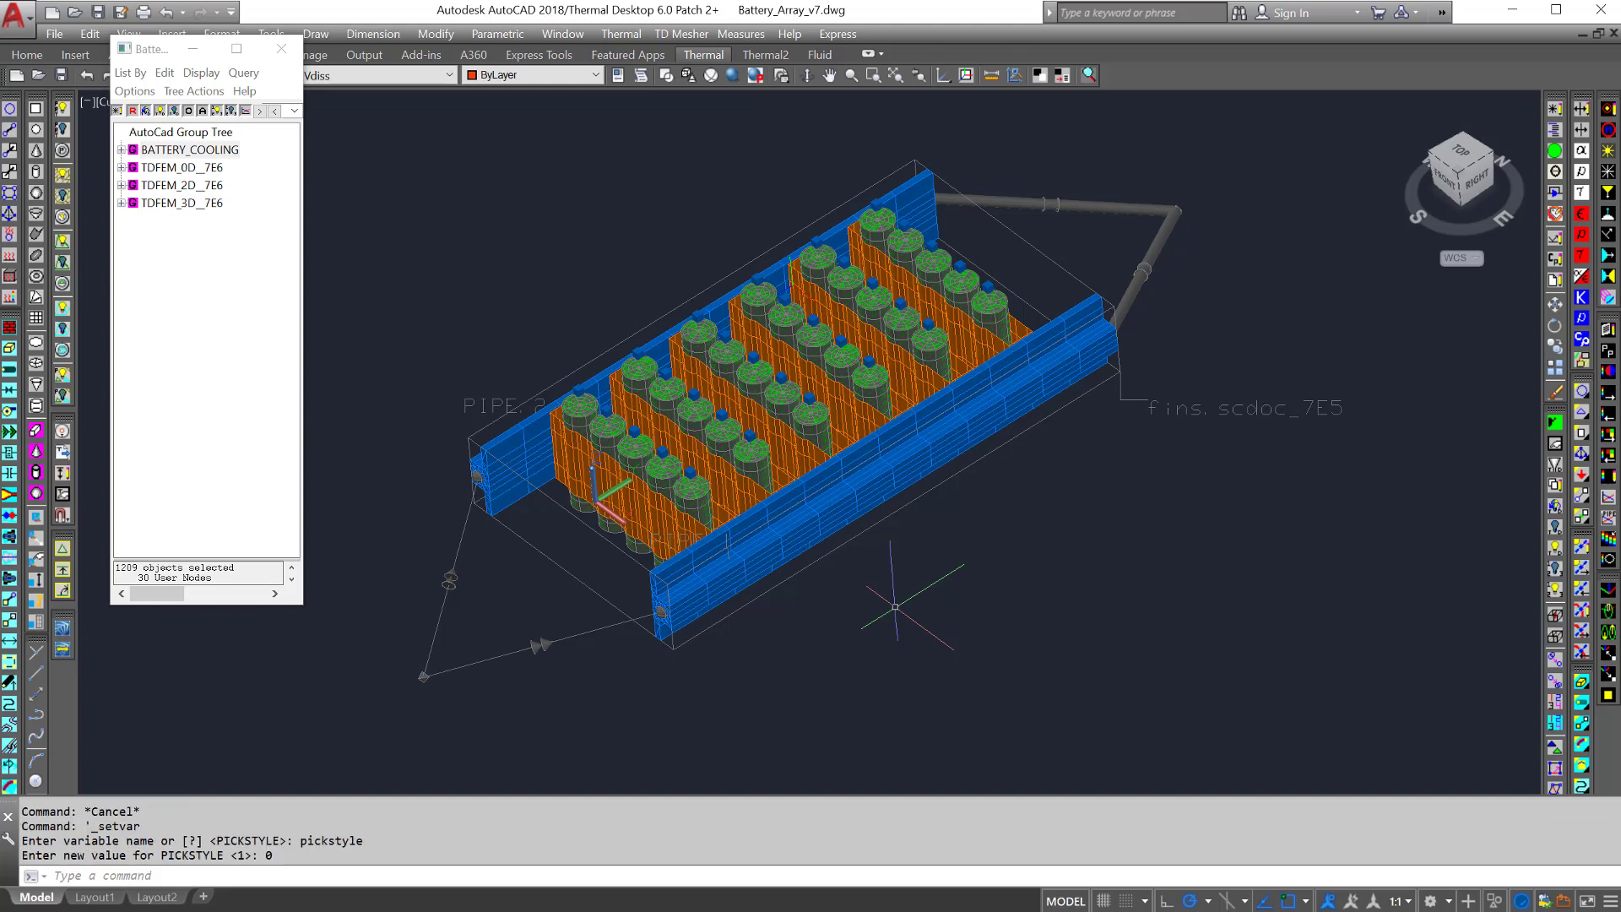
{"action": "key", "text": "ctrl+shift+a"}
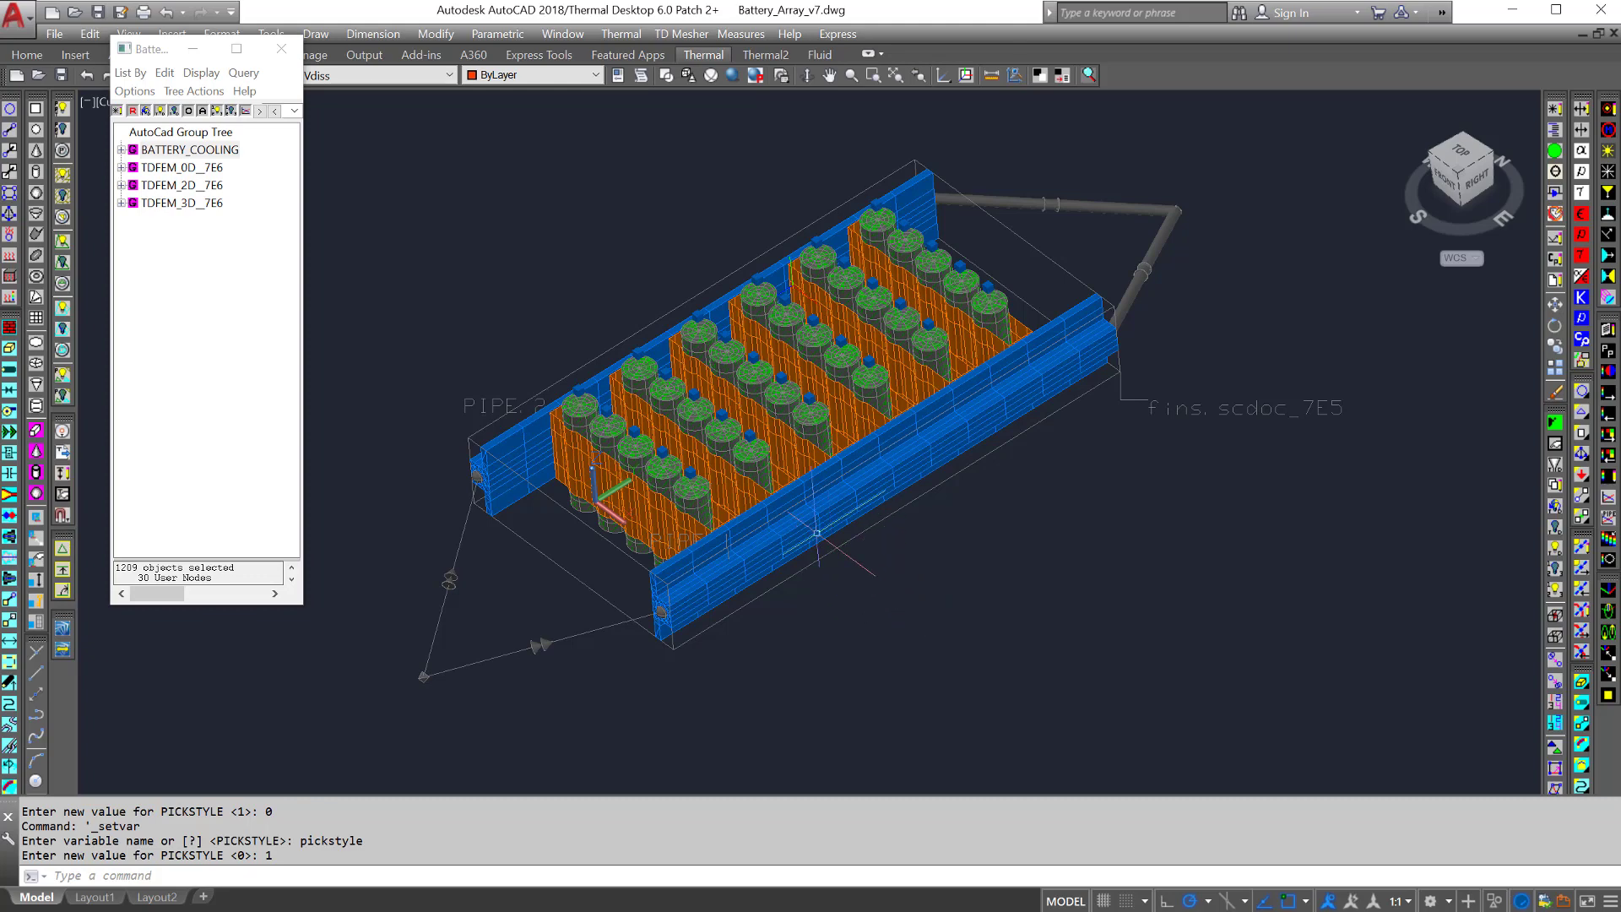
{"action": "key", "text": "ctrl+a"}
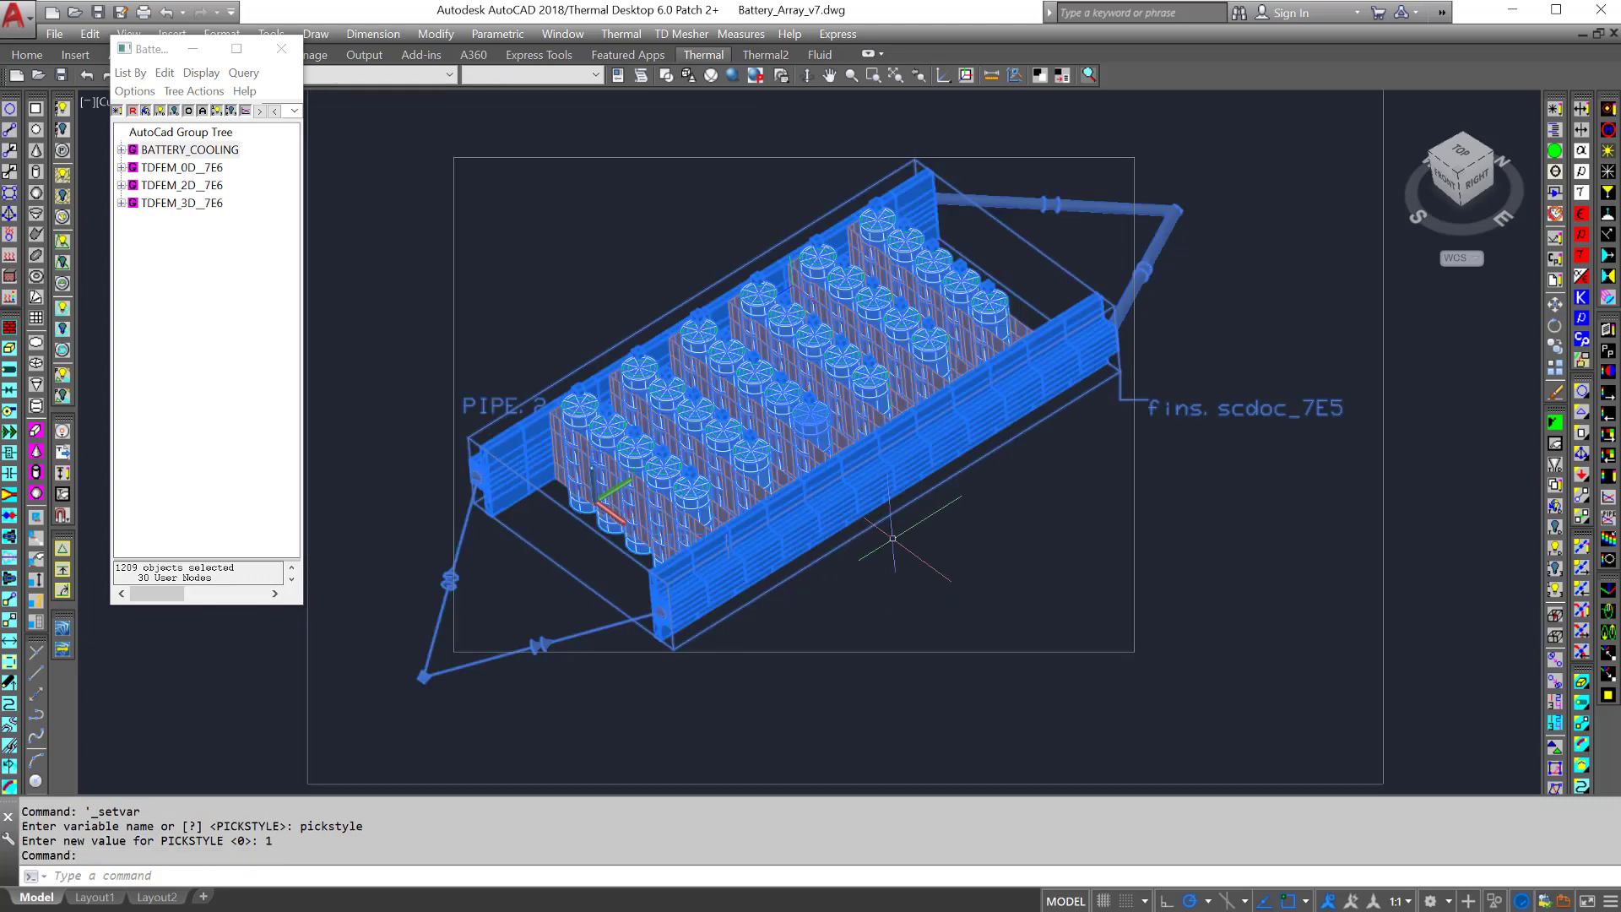
{"action": "left_click", "coordinate": [631, 33]}
{"action": "left_click", "coordinate": [637, 51]}
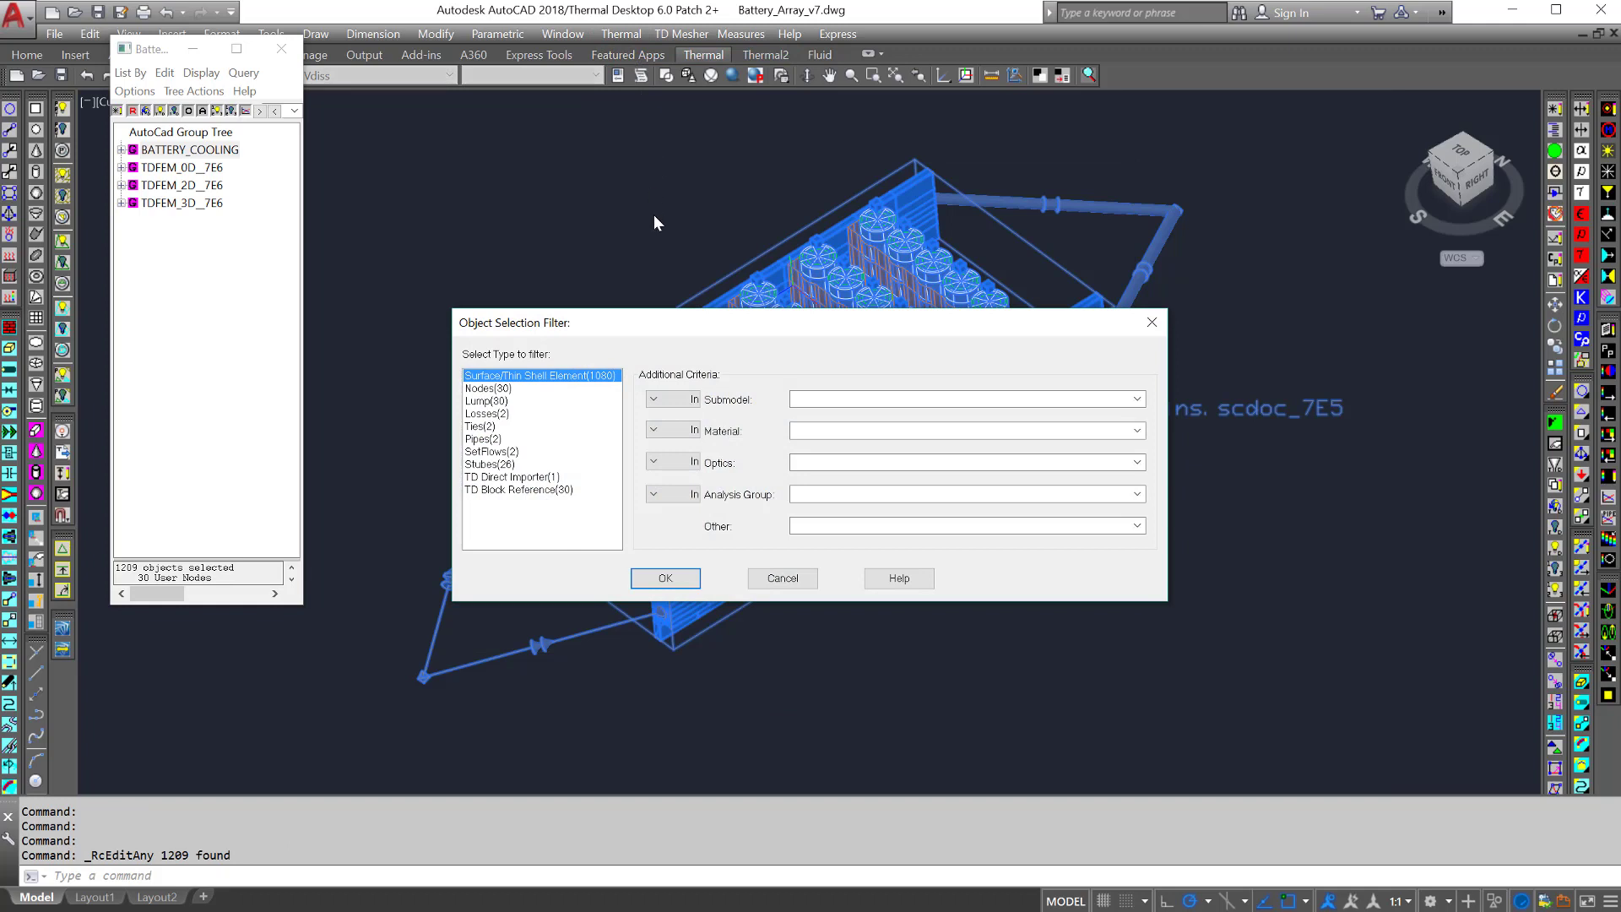
{"action": "left_click", "coordinate": [480, 440]}
{"action": "left_click", "coordinate": [665, 579]}
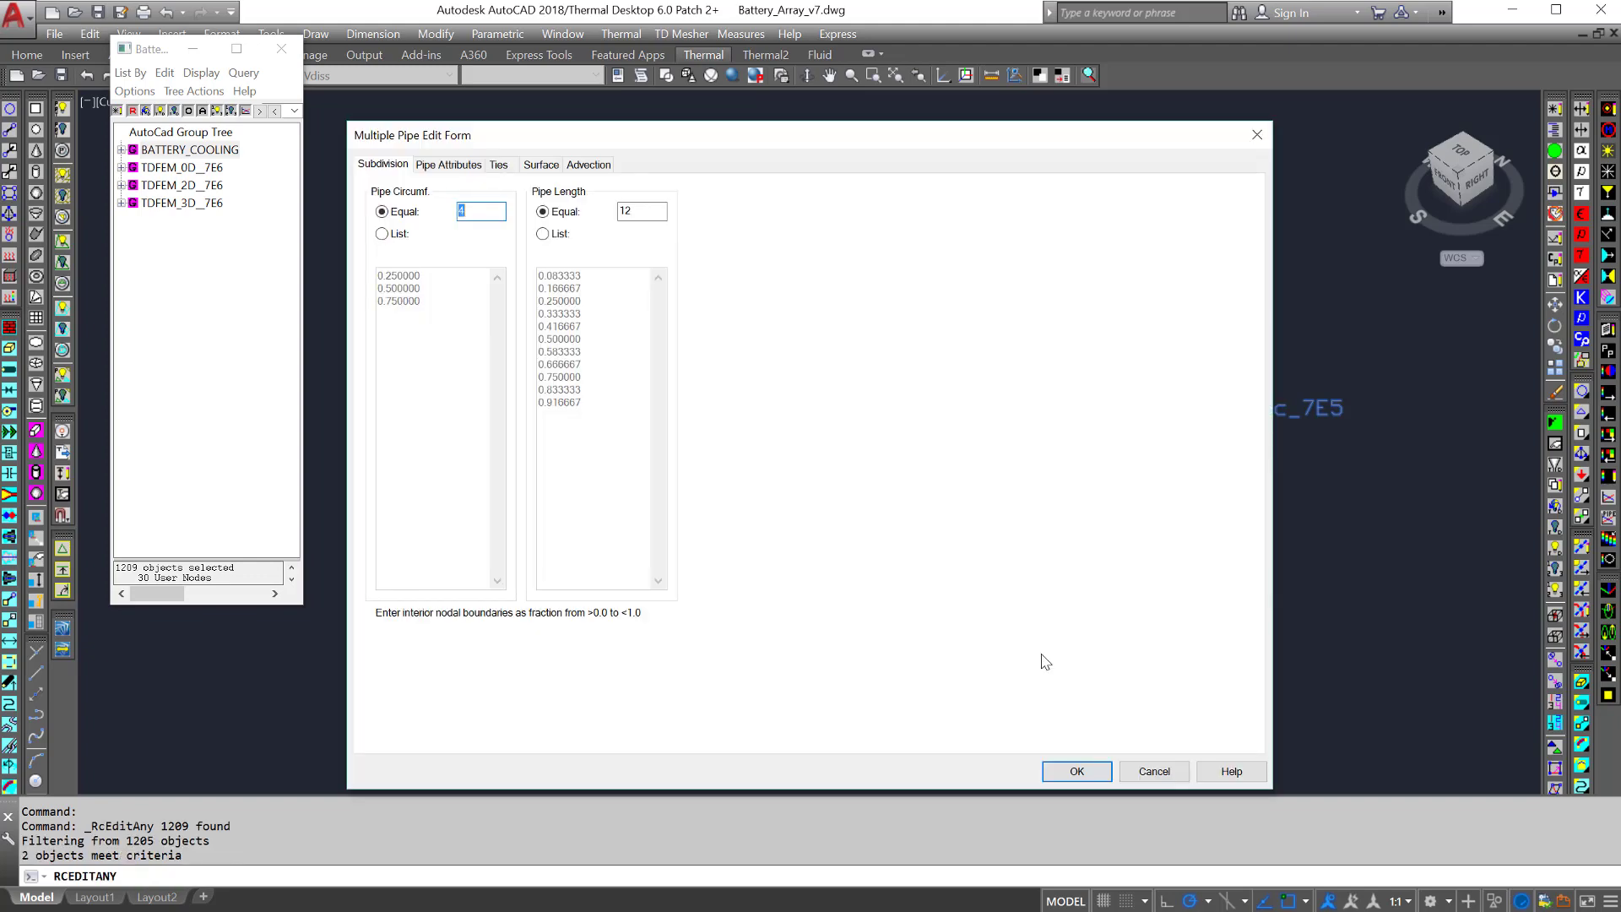
{"action": "left_click", "coordinate": [1150, 769]}
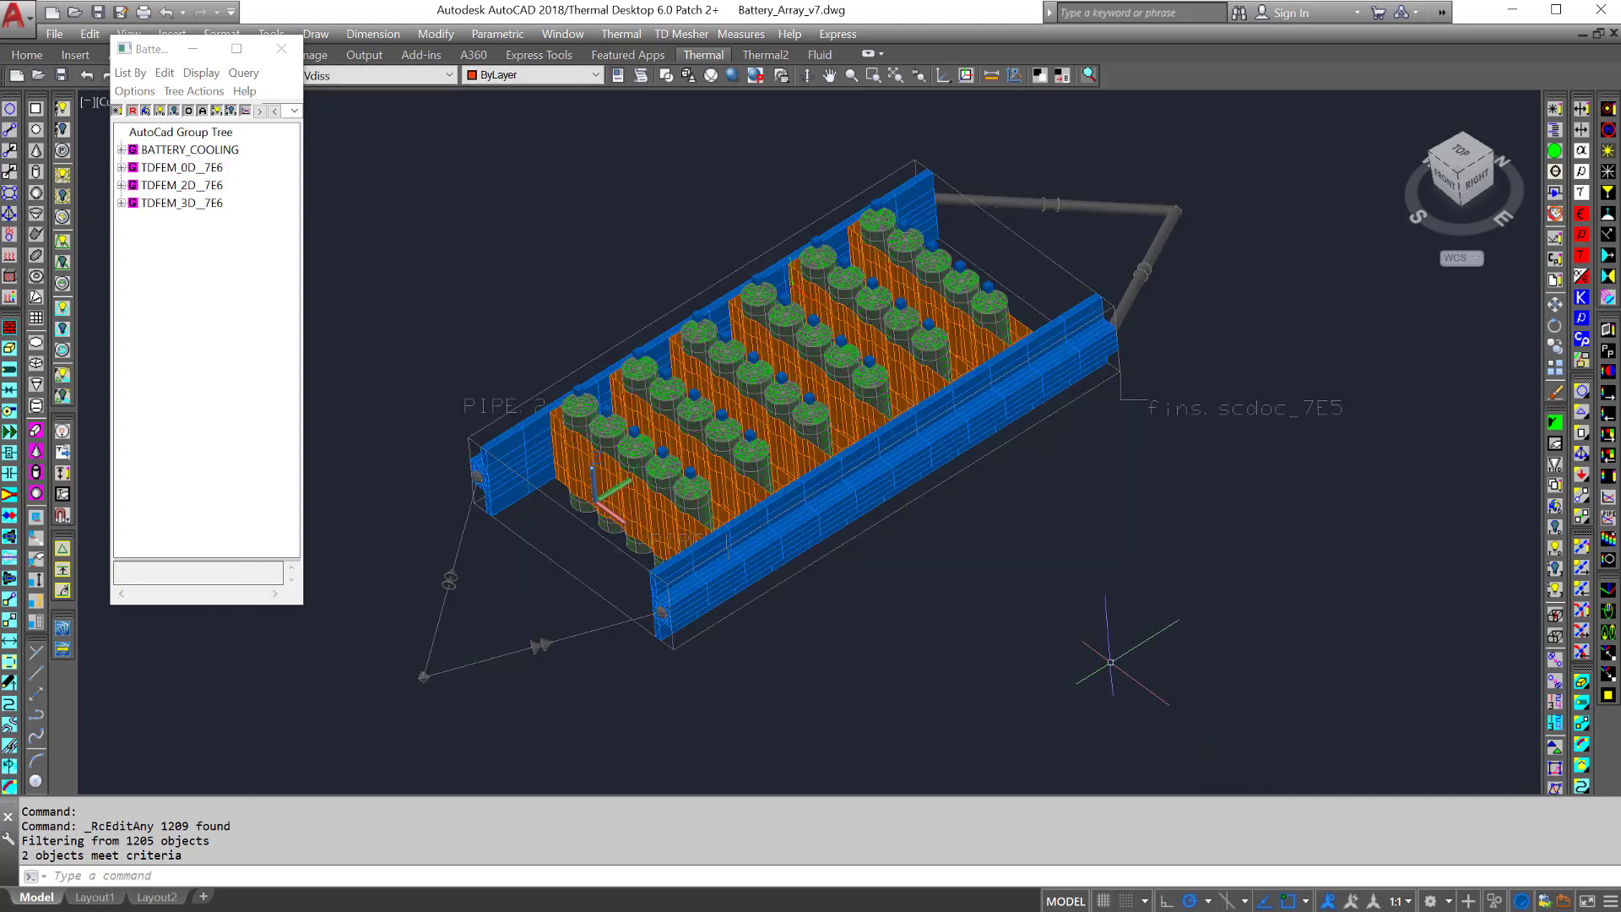